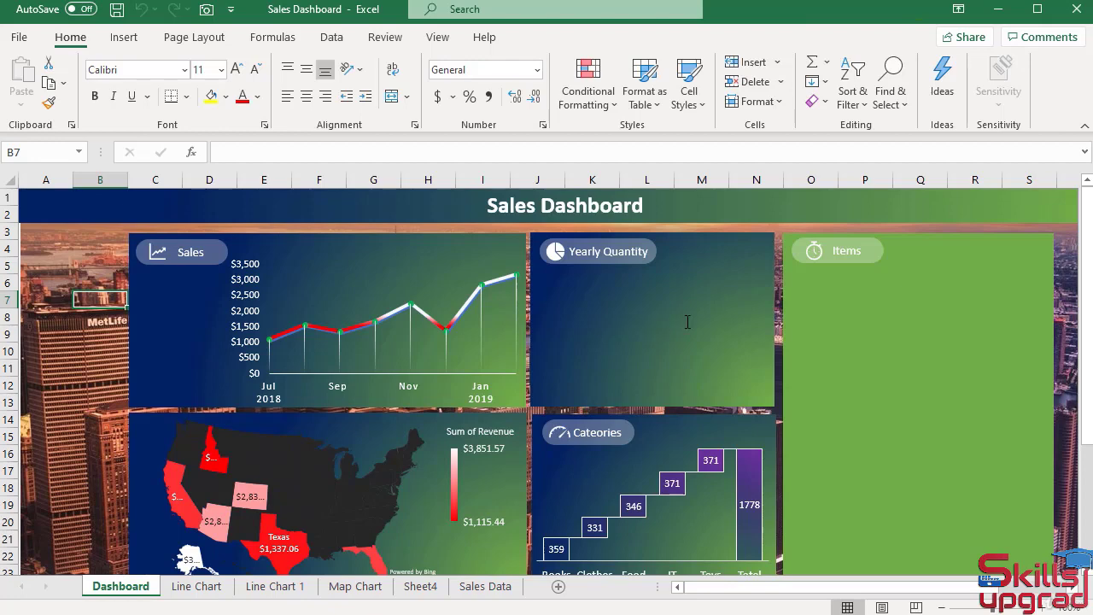
- Create a PivotTable on a new worksheet from Table1 on the Sales Data sheet
click(485, 586)
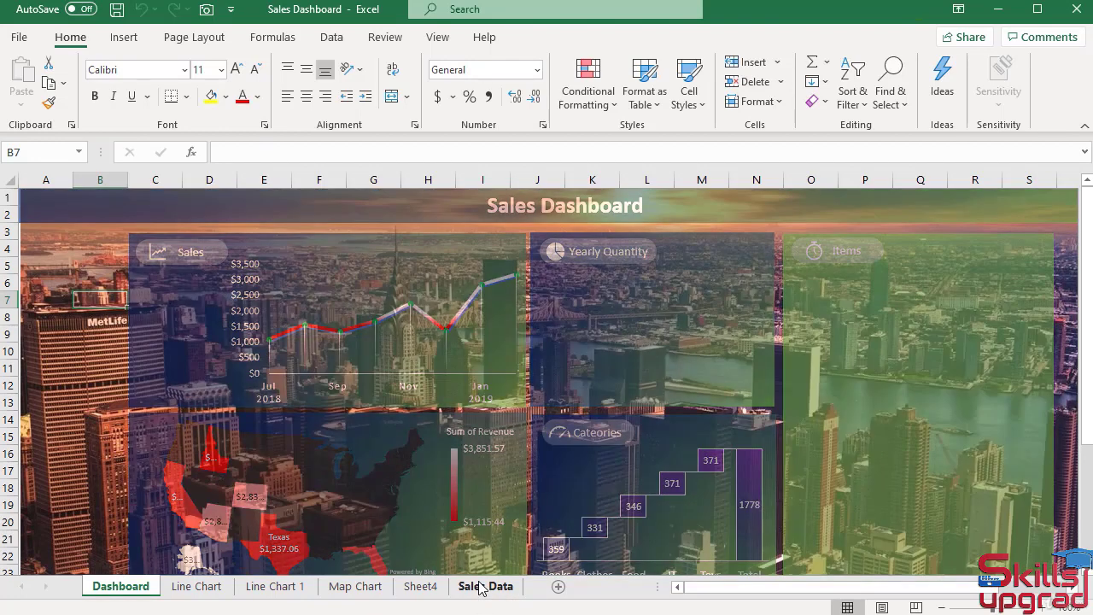
click(124, 37)
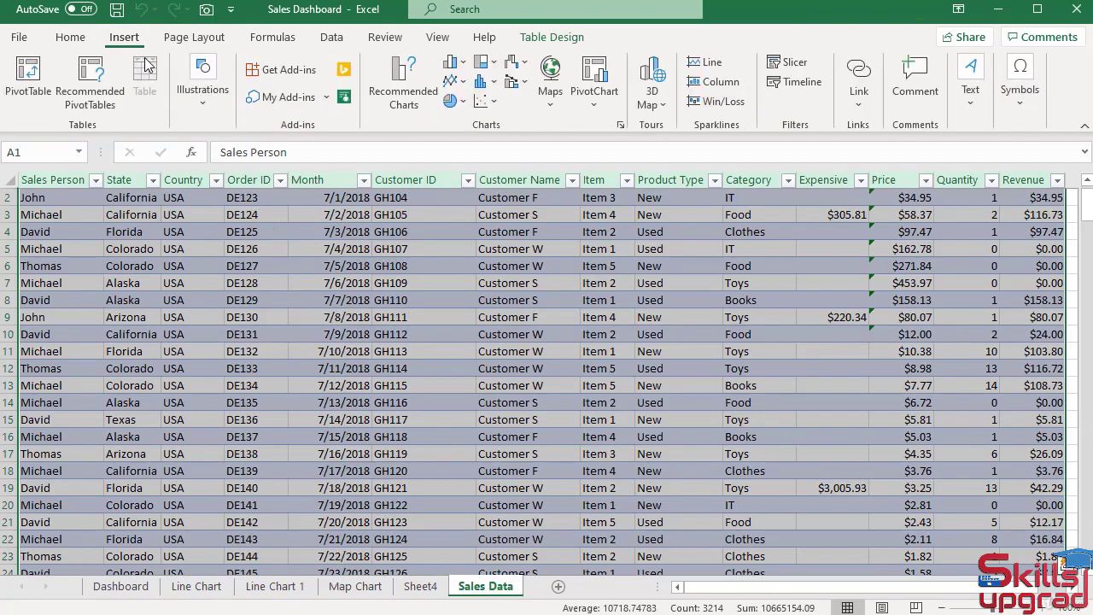
click(21, 82)
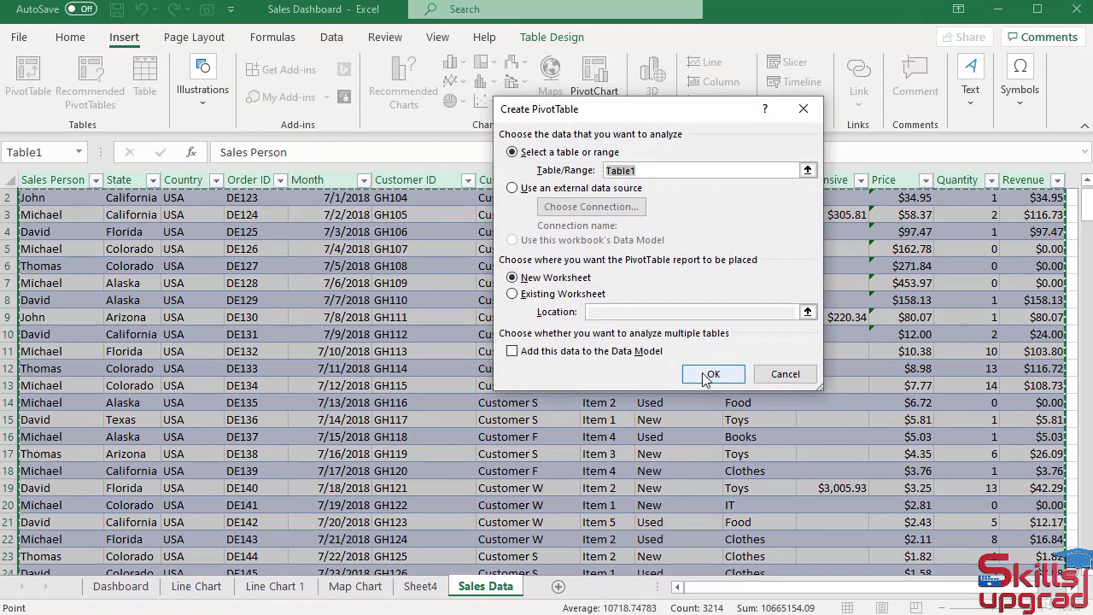
click(716, 379)
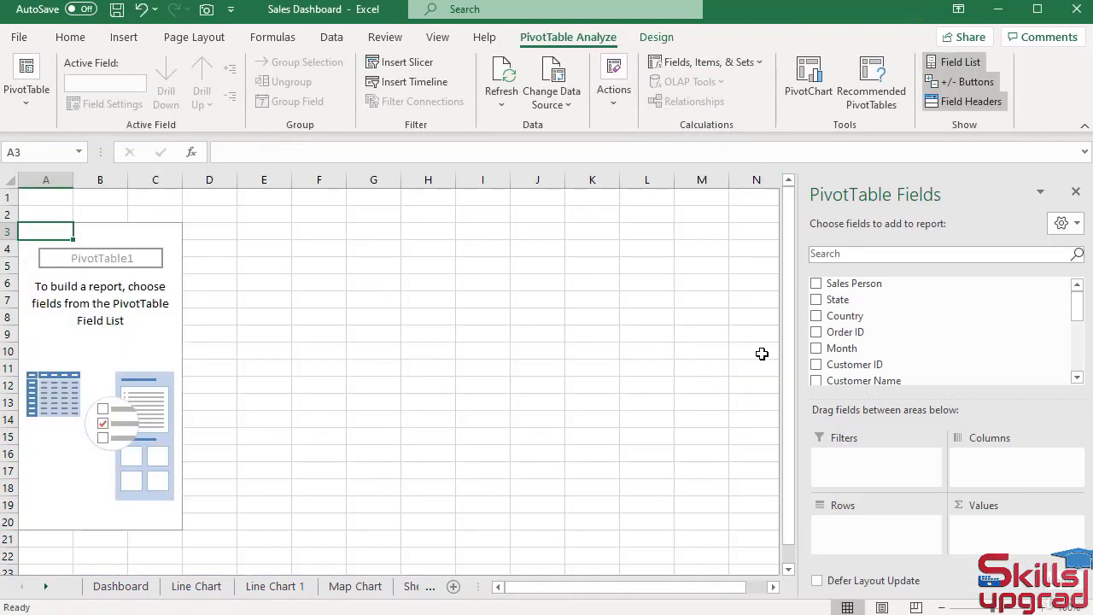
- Summarize the Quantity field as the PivotTable's values, with Years as its rows
scroll(888, 337, down, 3)
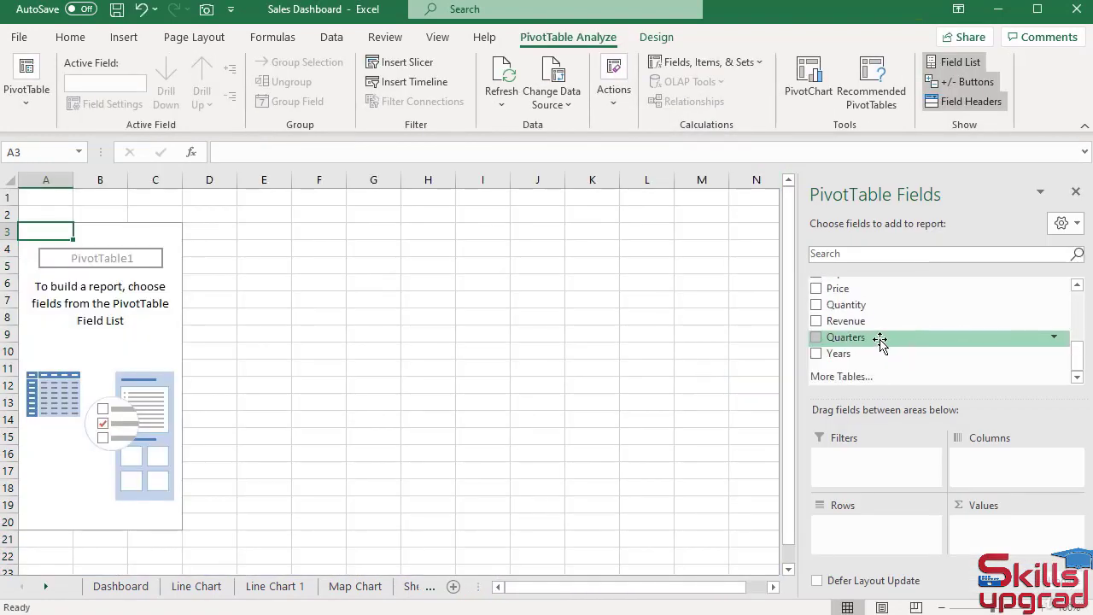
scroll(880, 338, up, 2)
scroll(880, 337, down, 2)
drag(871, 305, 975, 525)
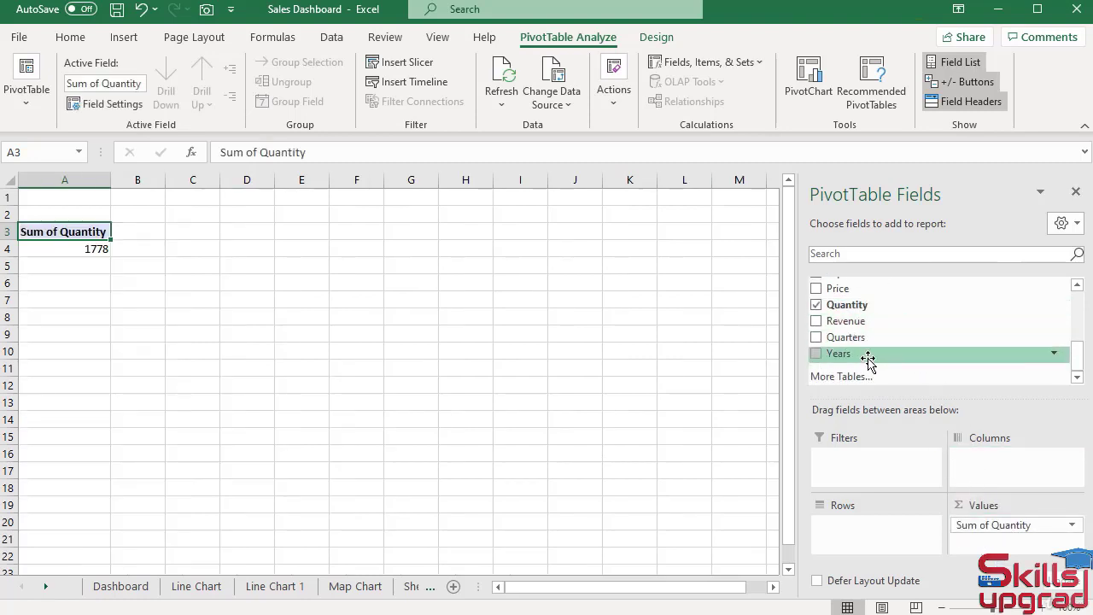
drag(869, 357, 869, 523)
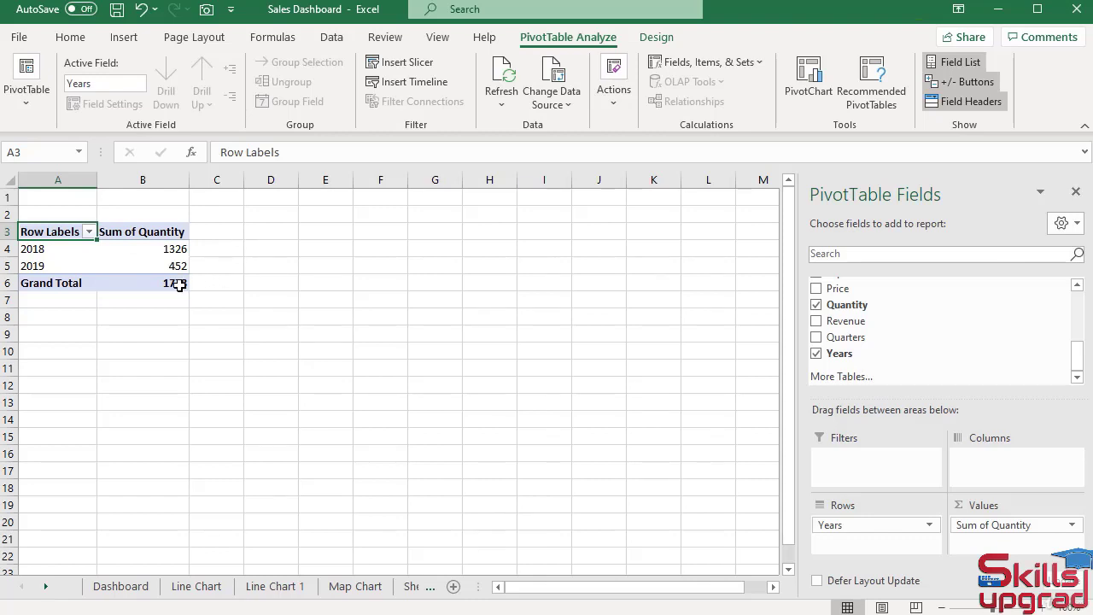
- Enter a formula in C4 that divides the 2018 quantity by the grand total
click(205, 249)
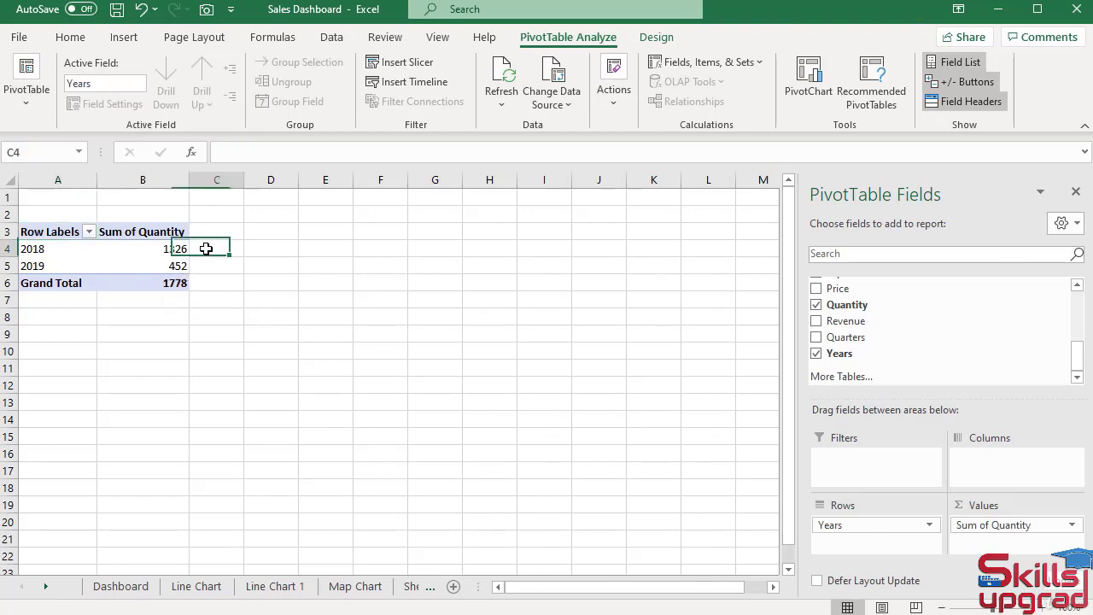
text(=)
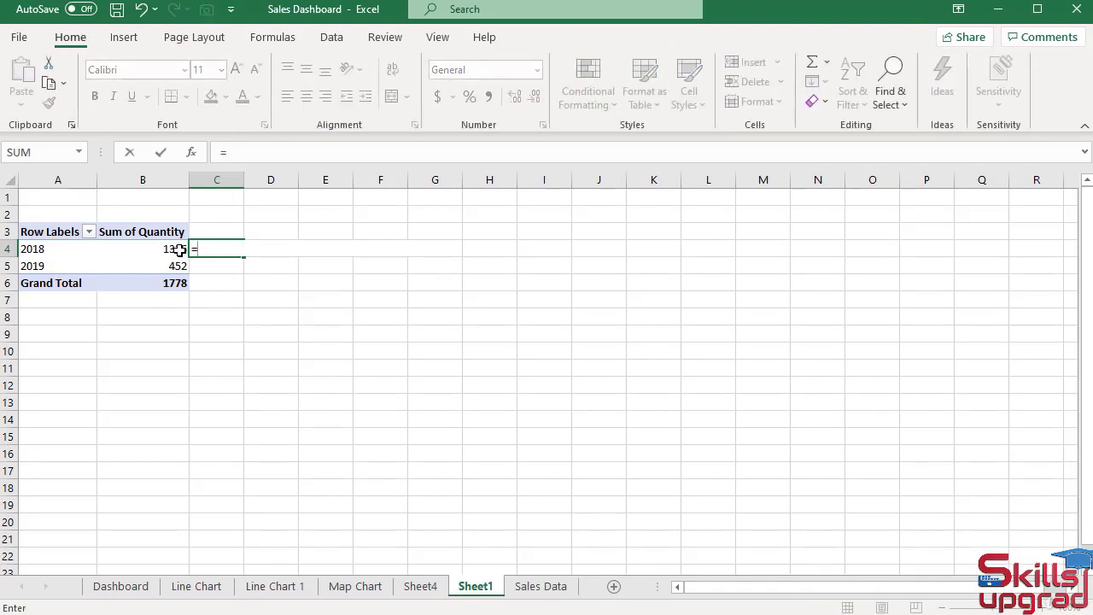
click(179, 248)
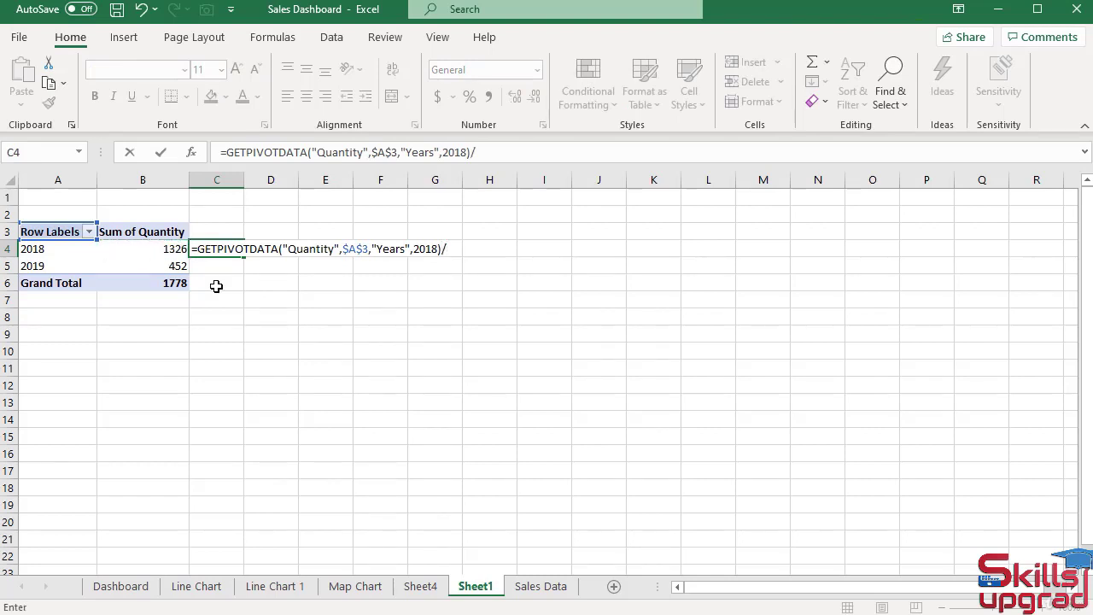
click(182, 283)
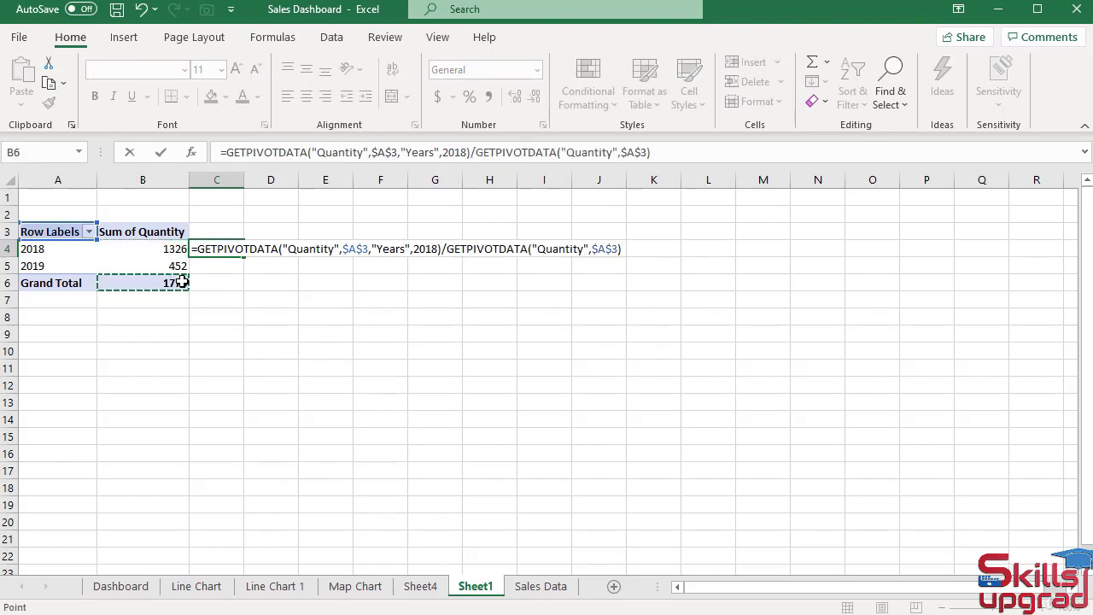
key(Return)
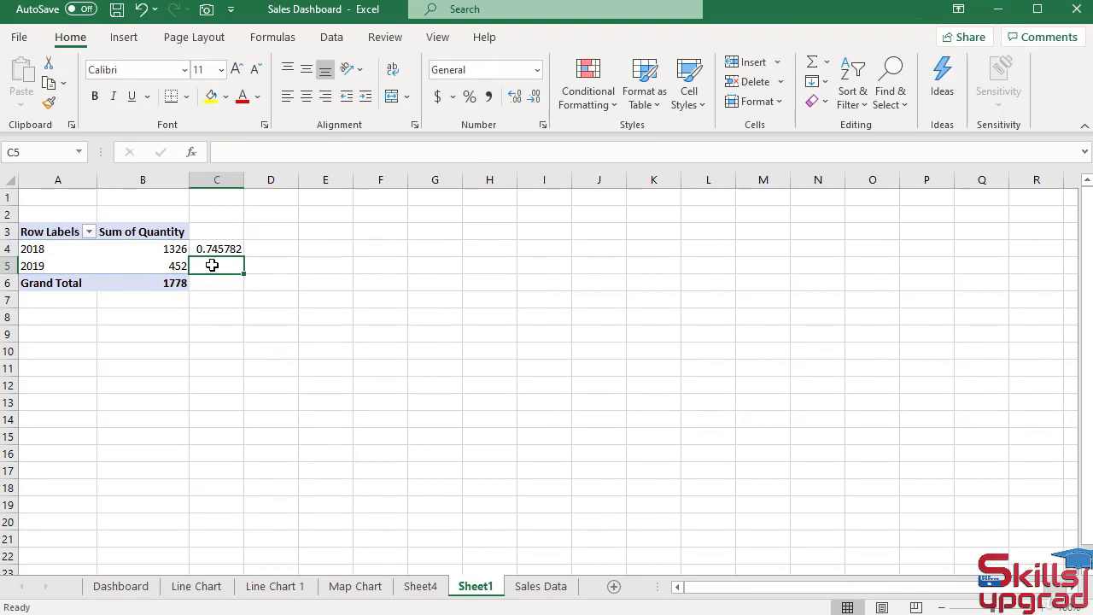
- Enter a formula in C5 that divides the 2019 quantity by the grand total
text(=)
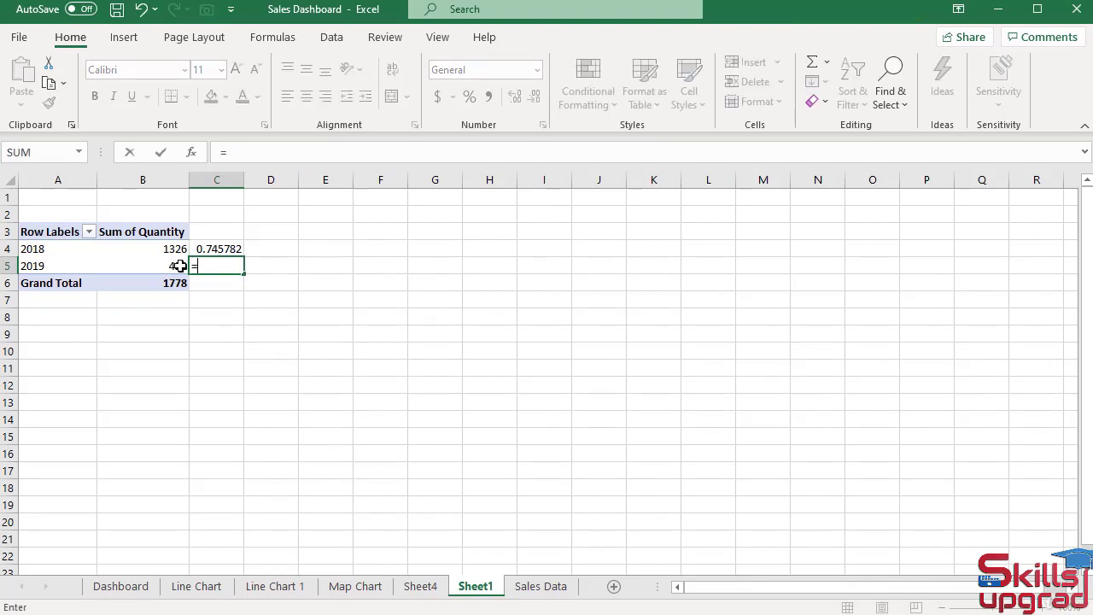
click(175, 265)
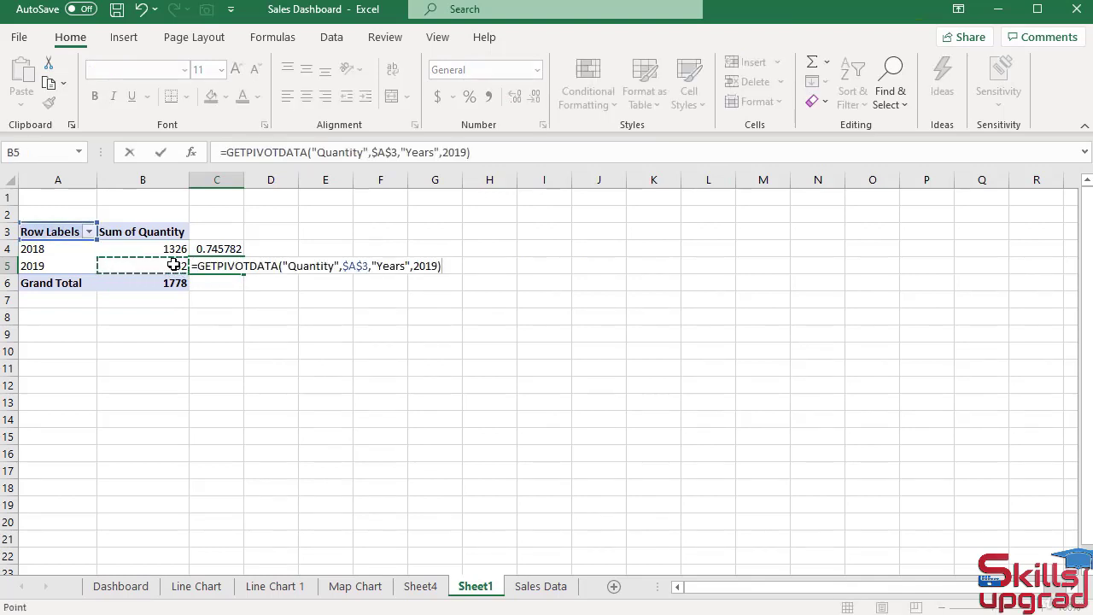
text(/)
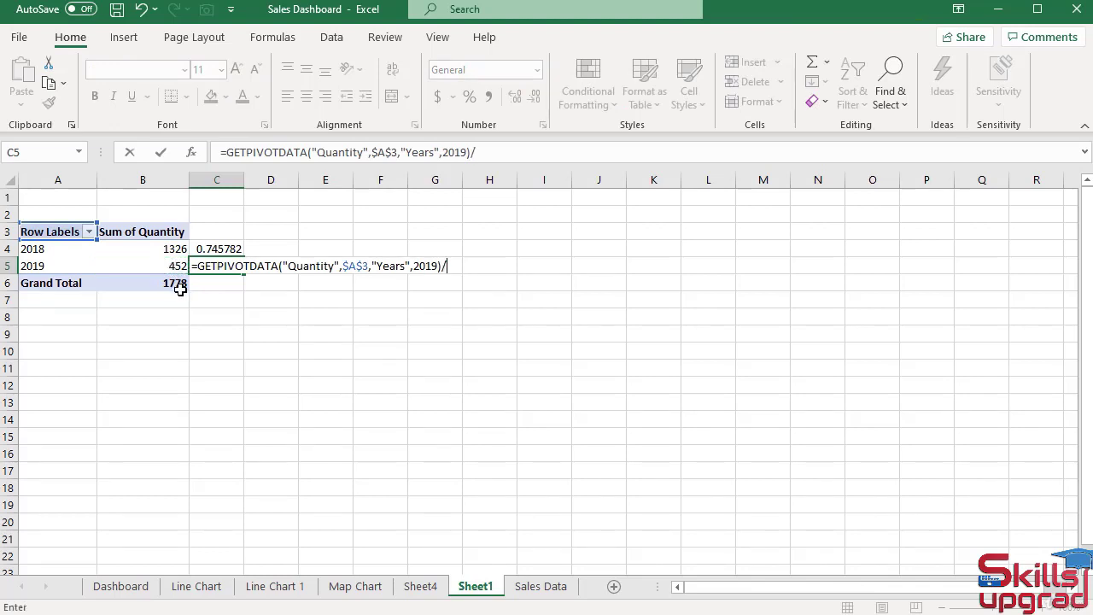
click(181, 284)
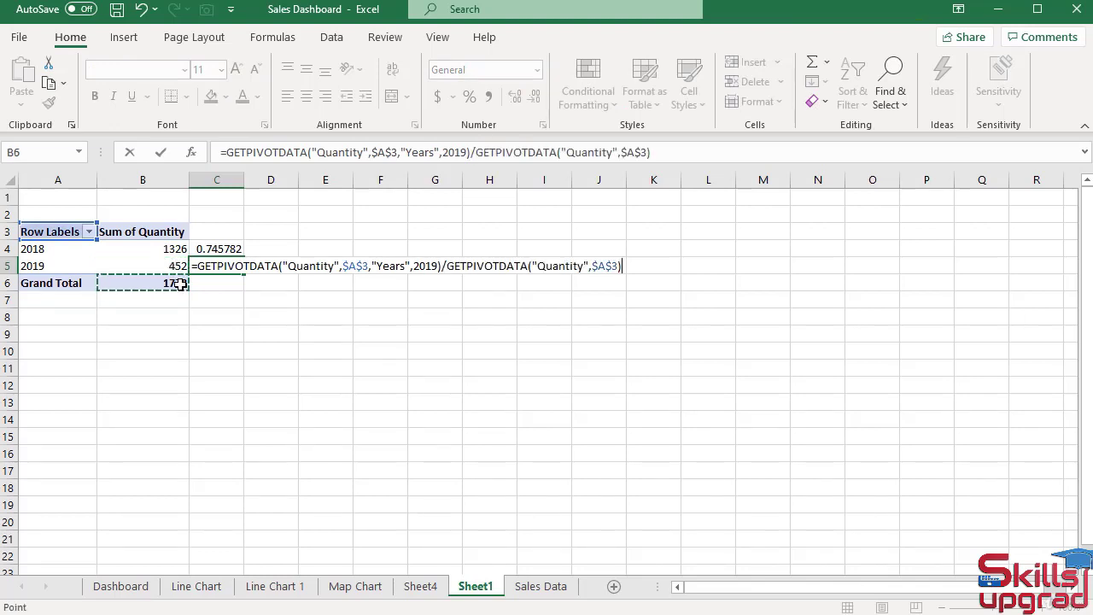
key(Return)
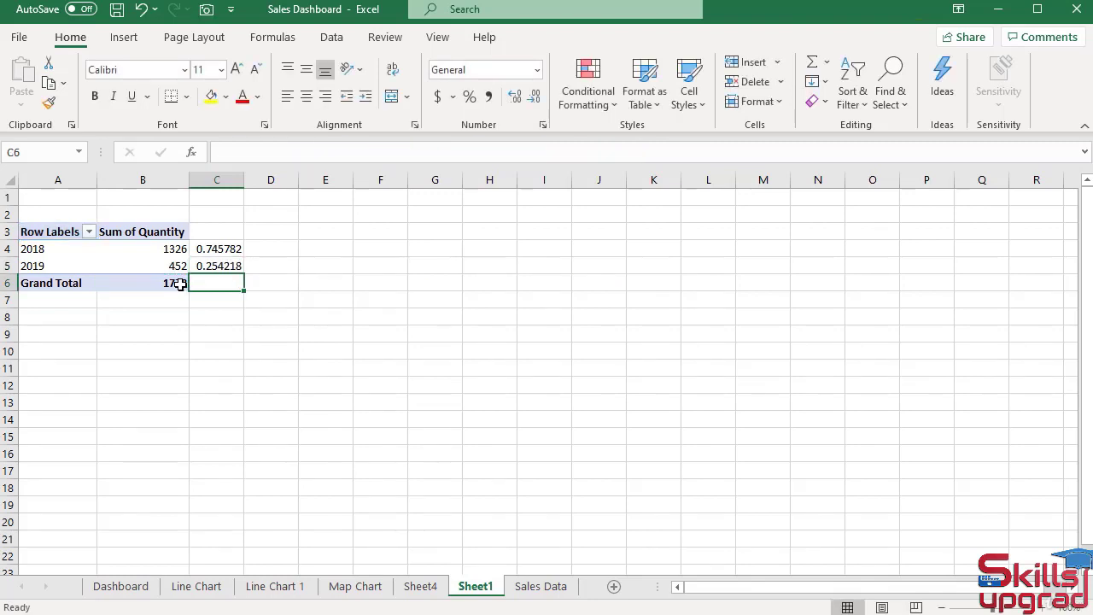
- Format the two year shares in C4:C5 as percentages
drag(214, 248, 216, 271)
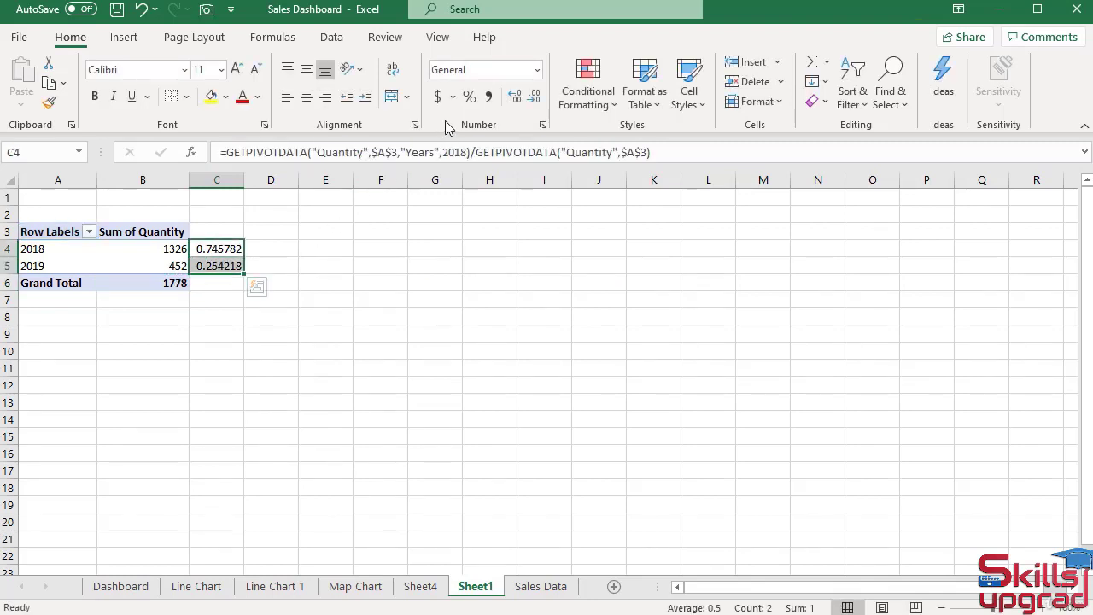
click(469, 96)
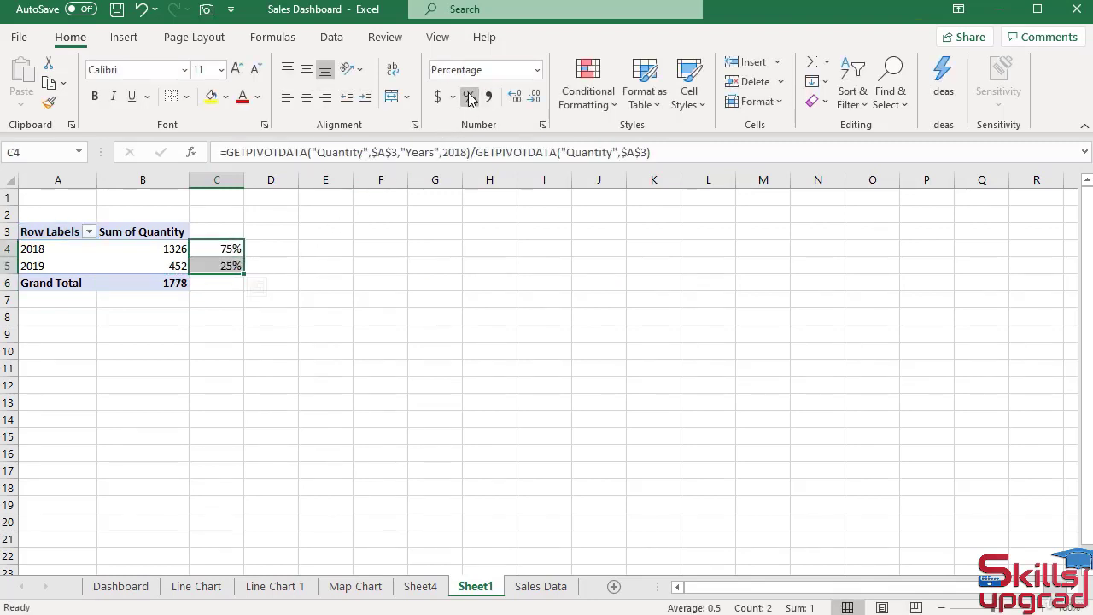
click(316, 262)
- Insert a Doughnut PivotChart based on the yearly quantity PivotTable
click(154, 263)
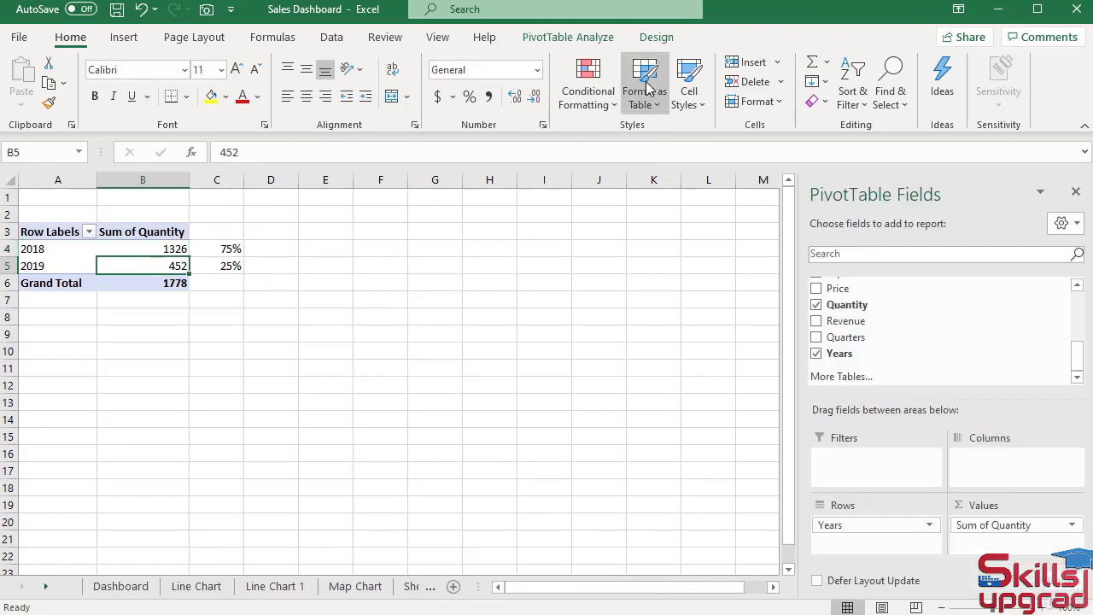
click(608, 40)
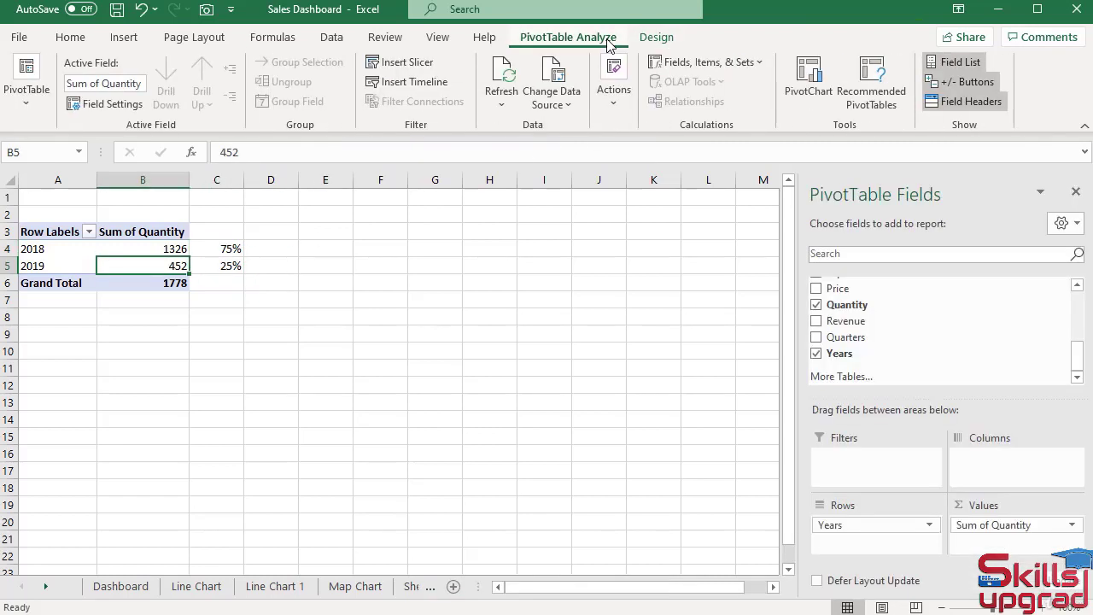
click(809, 79)
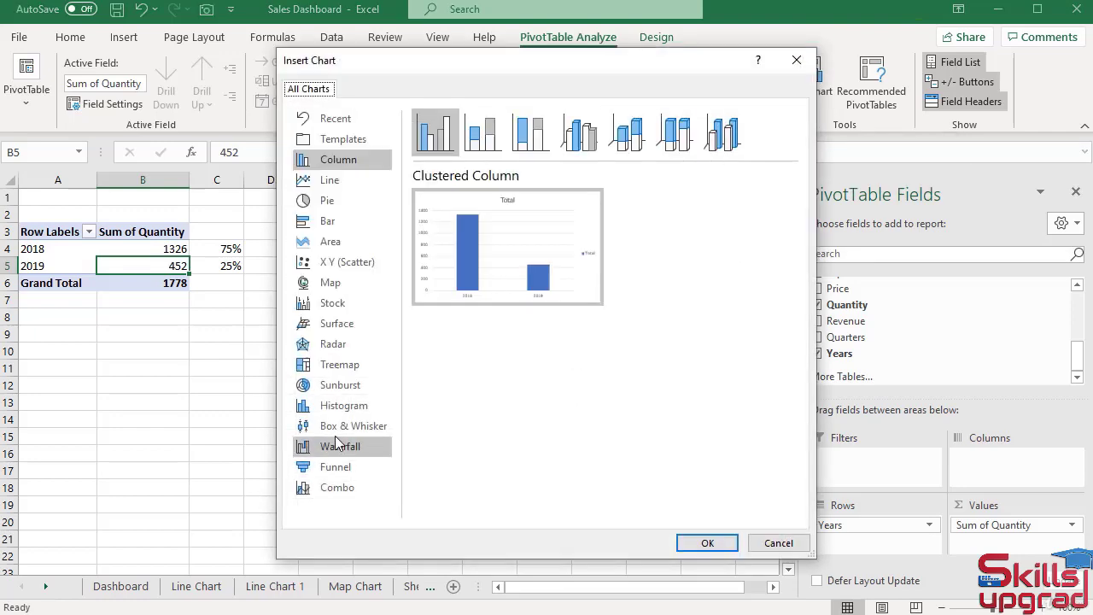
click(330, 201)
click(627, 133)
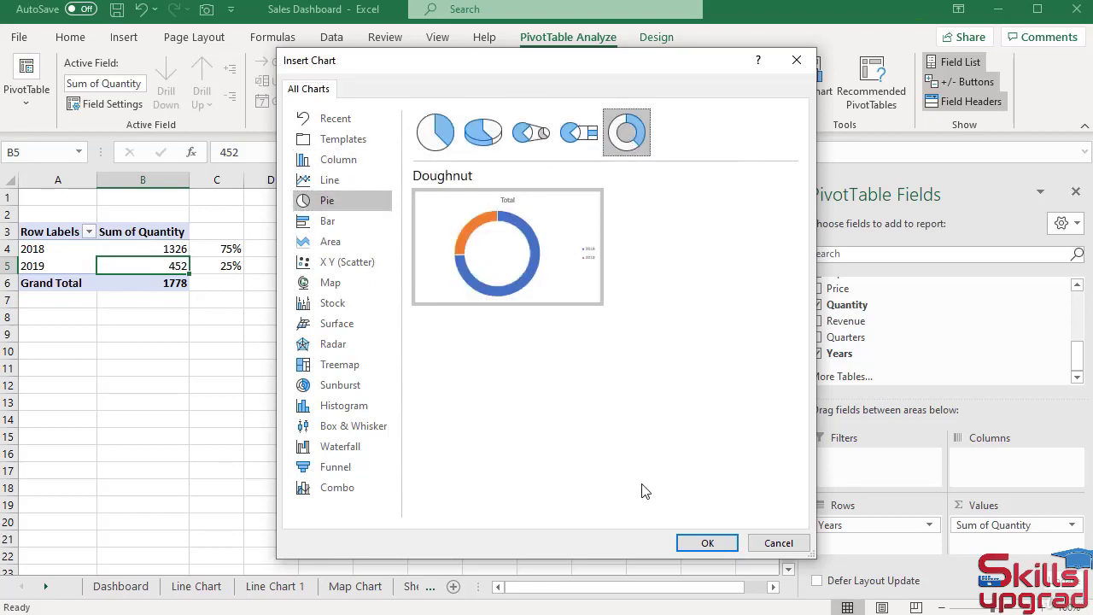
click(702, 543)
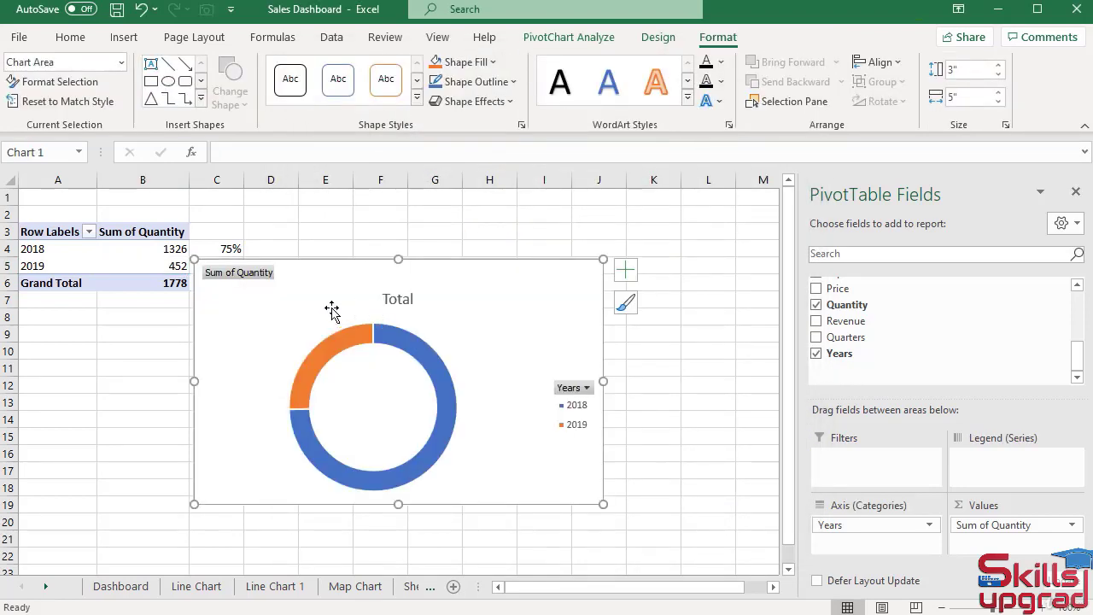
- Hide all field buttons on the doughnut chart and delete its legend
right_click(251, 275)
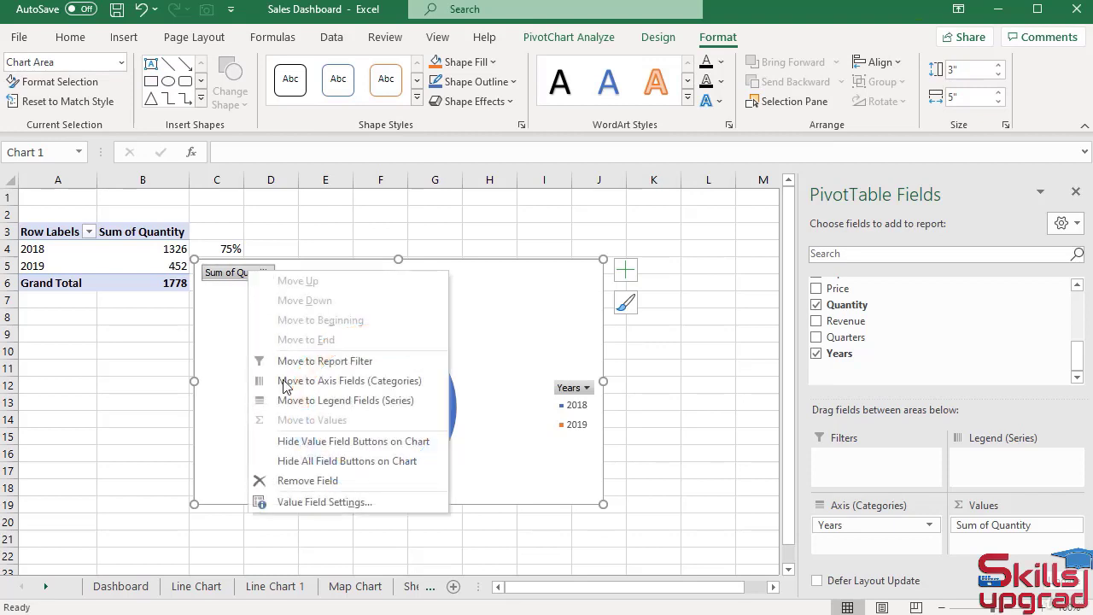
click(304, 466)
click(579, 396)
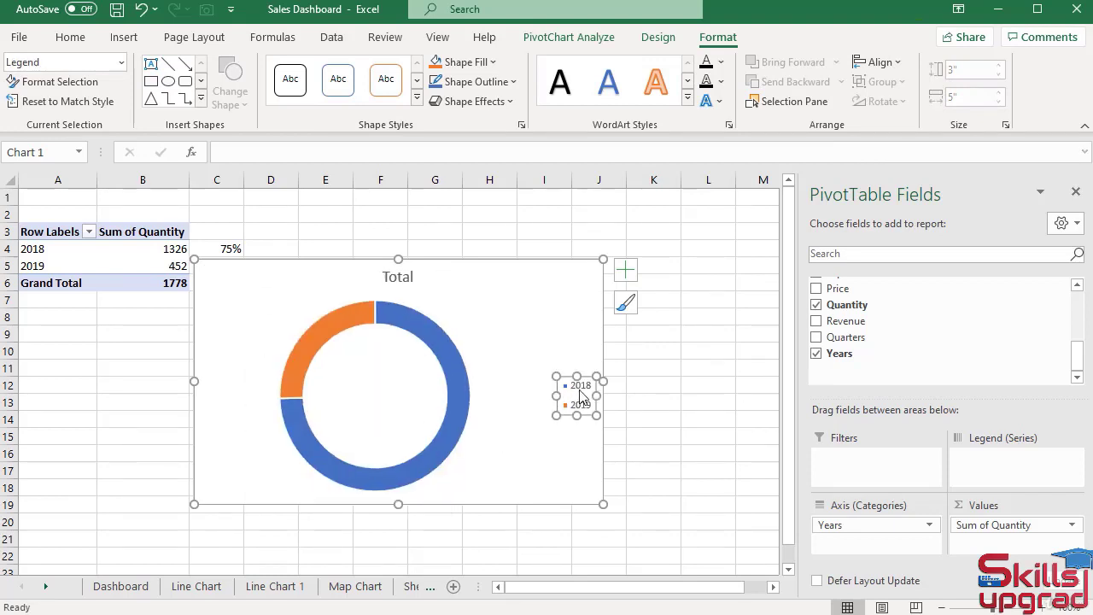
key(Delete)
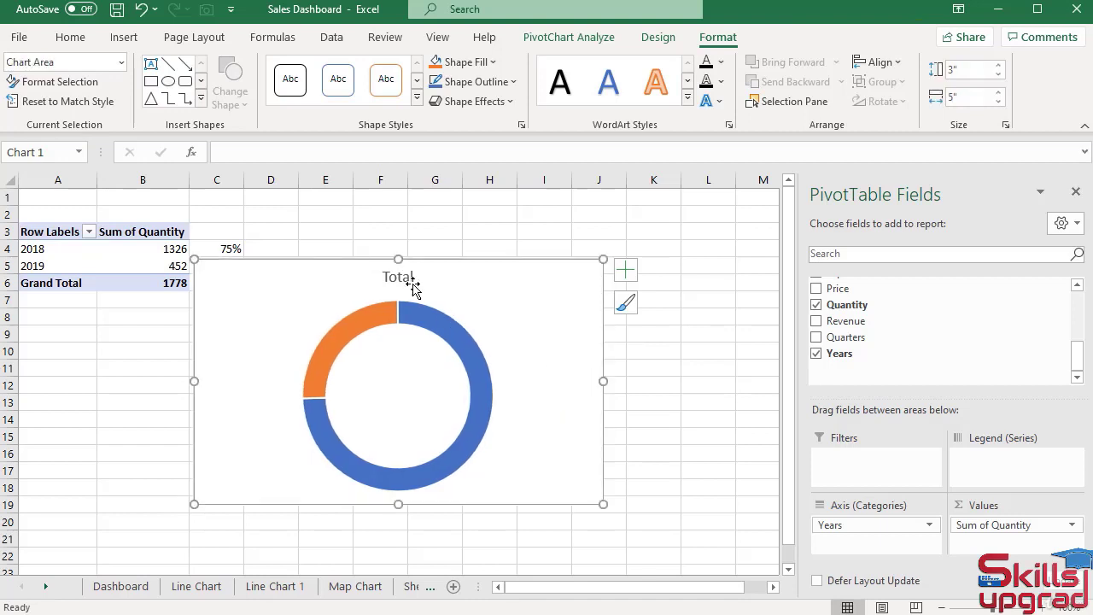
- Delete the chart title, then shrink the chart to about 1.87" high by 2.44" wide and place it just below the PivotTable
right_click(405, 279)
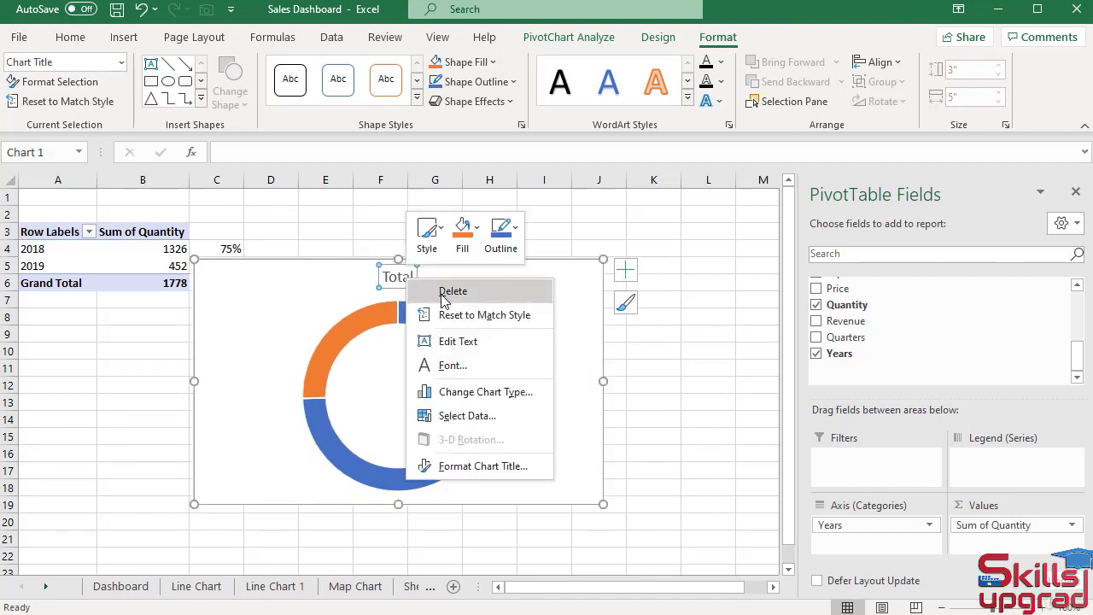
click(440, 293)
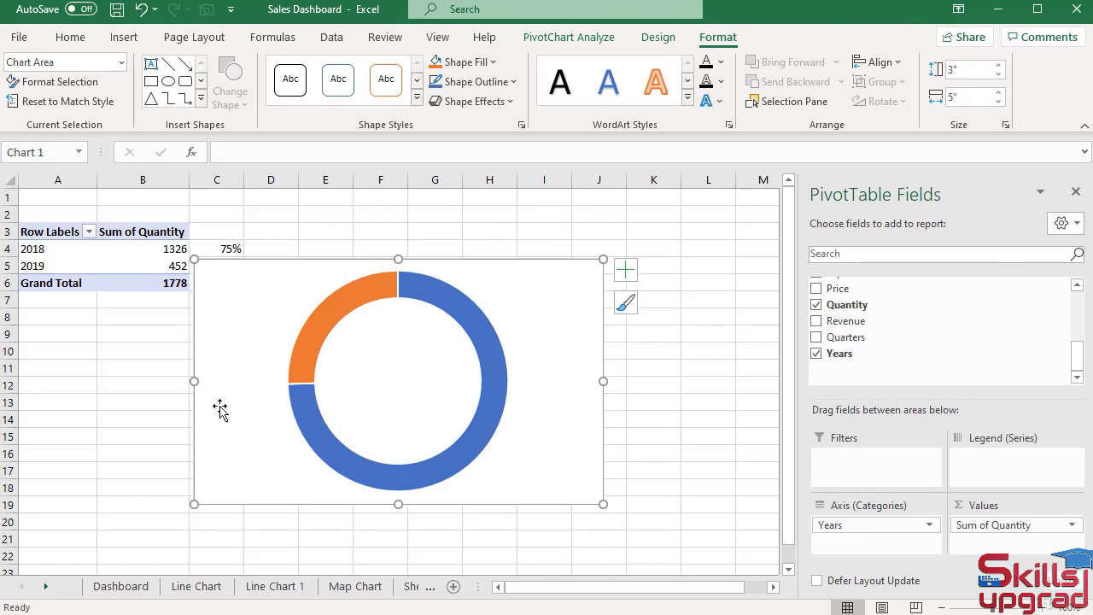
drag(195, 381, 404, 381)
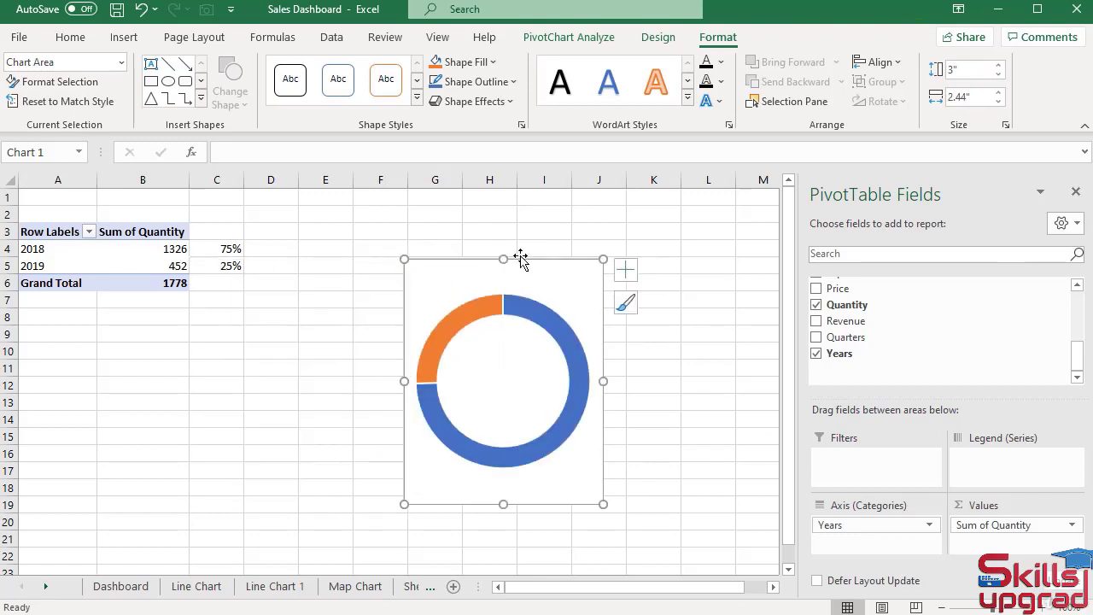
drag(506, 258, 403, 322)
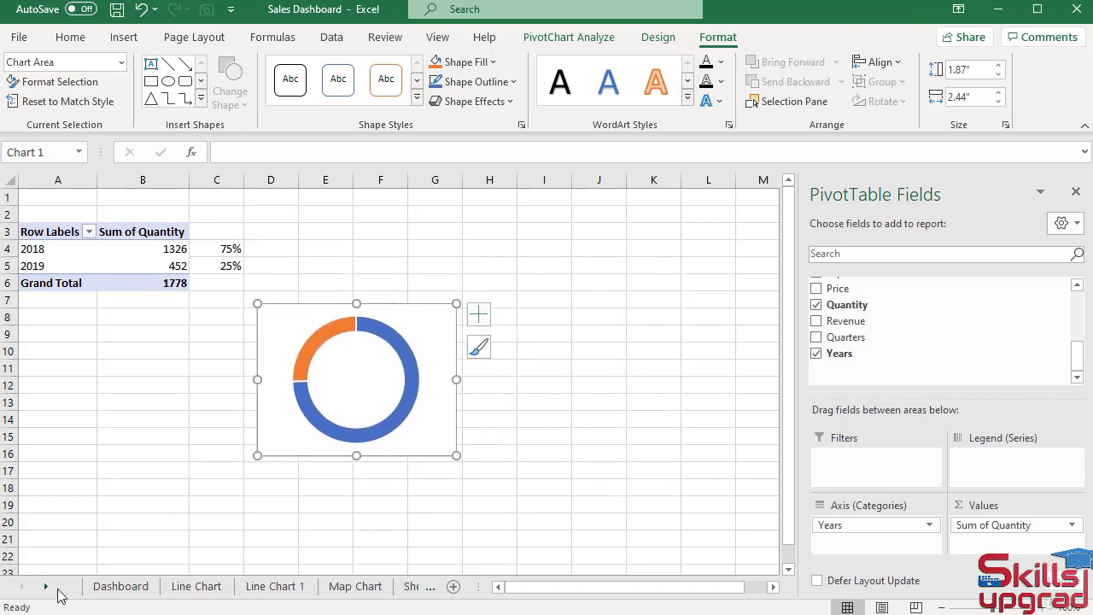
- Rename the PivotTable worksheet Sheet1 as "Donut Chart 1"
click(47, 587)
click(47, 587)
click(47, 587)
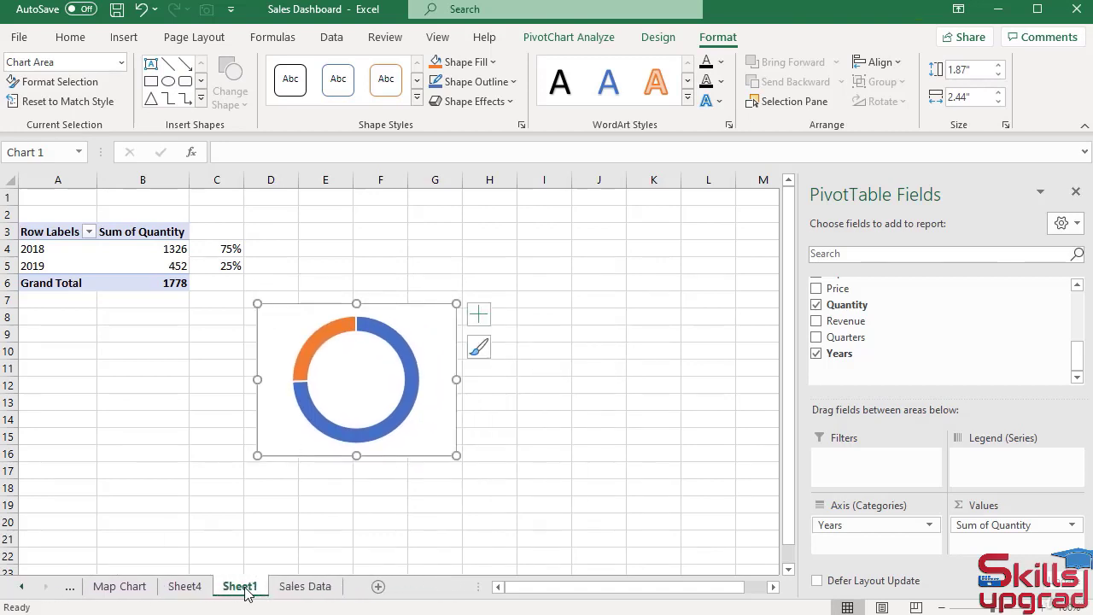
click(242, 587)
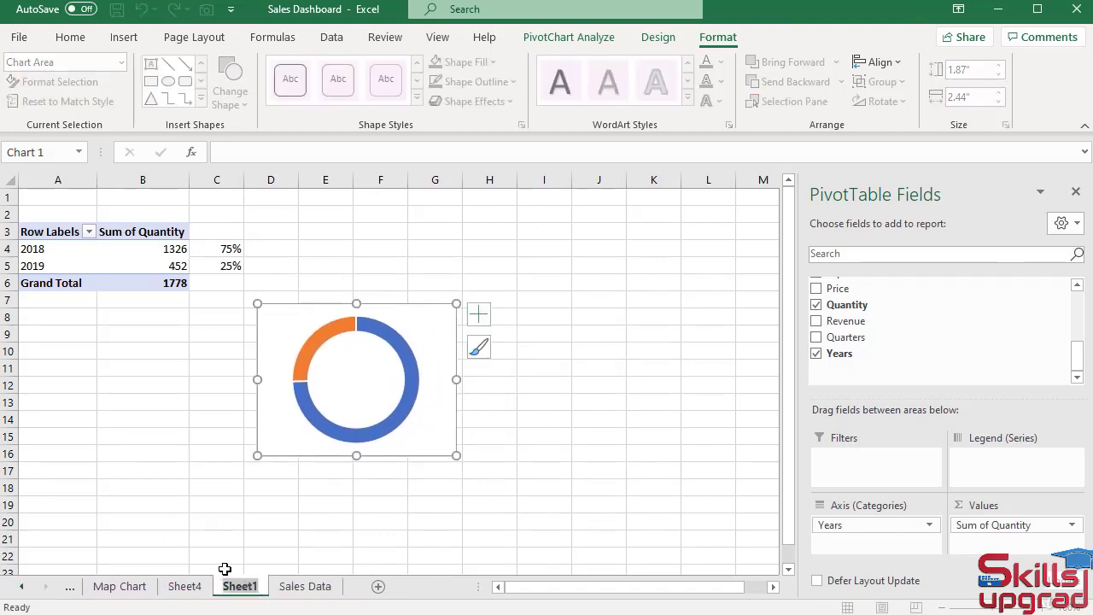
text(Donut Chart 1)
key(Return)
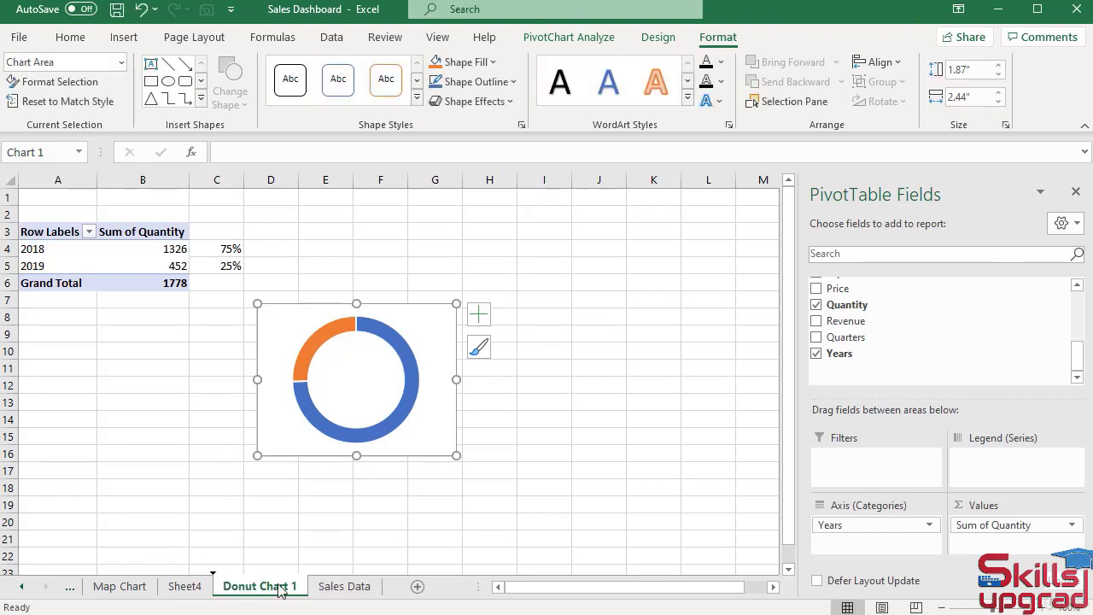
- Duplicate the Donut Chart 1 worksheet before Sales Data and rename the copy "Donut Chart 2"
drag(281, 590, 321, 584)
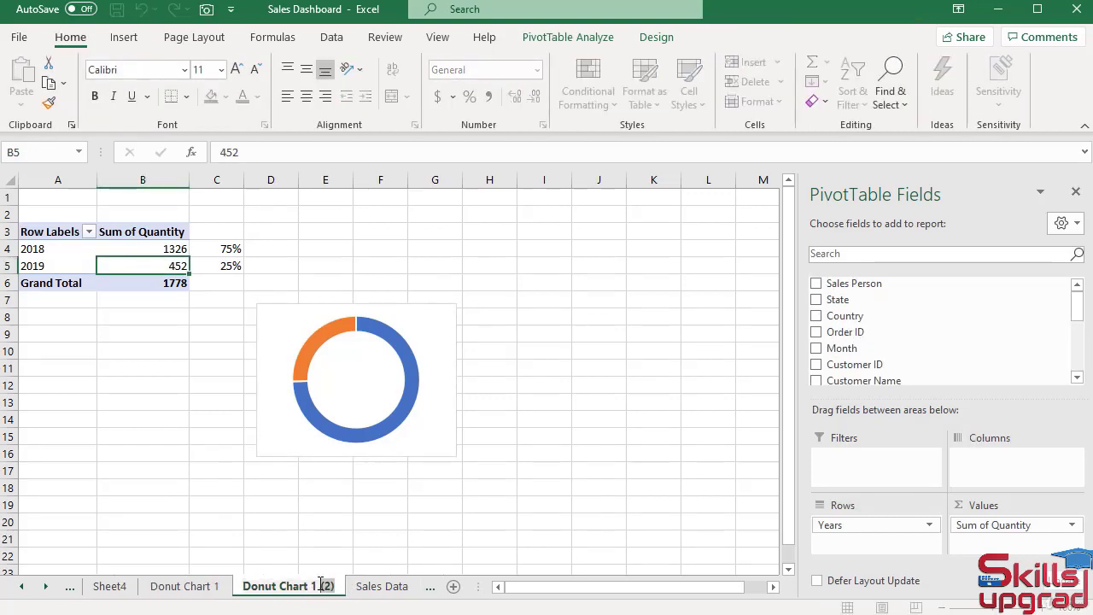
text(2)
key(Return)
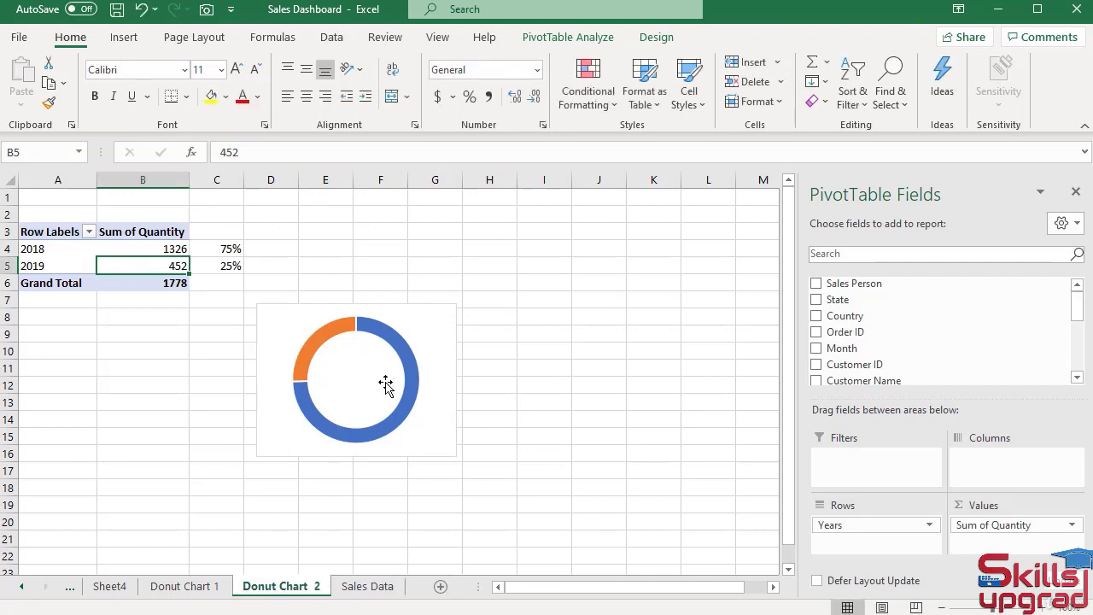
- Sort the copied PivotTable's quantities from smallest to largest and compare its doughnut with the one on Donut Chart 1
click(169, 248)
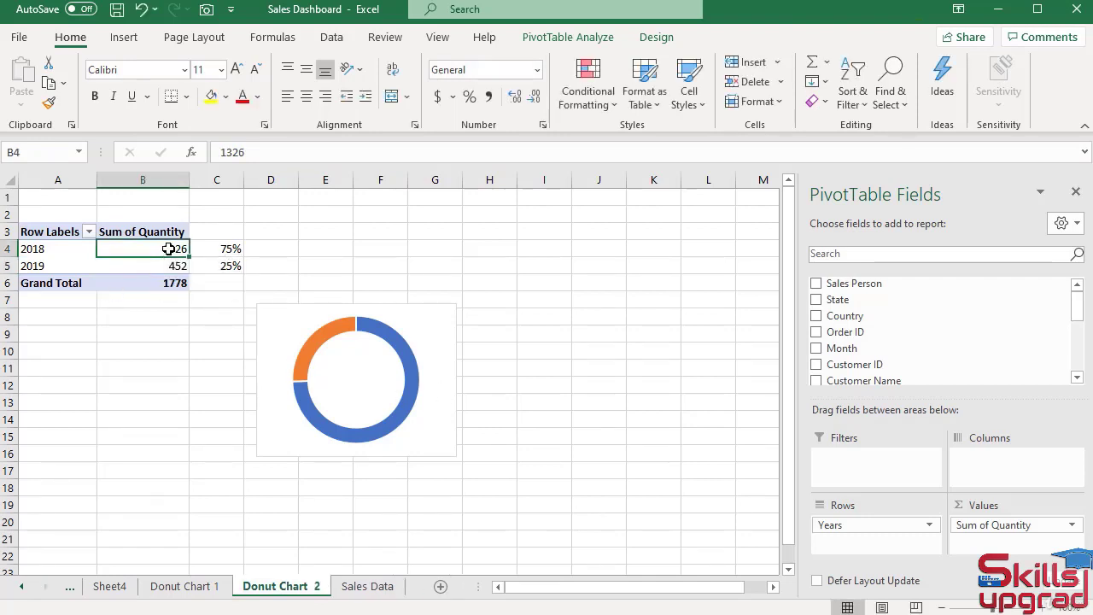
right_click(169, 249)
mouse_move(292, 364)
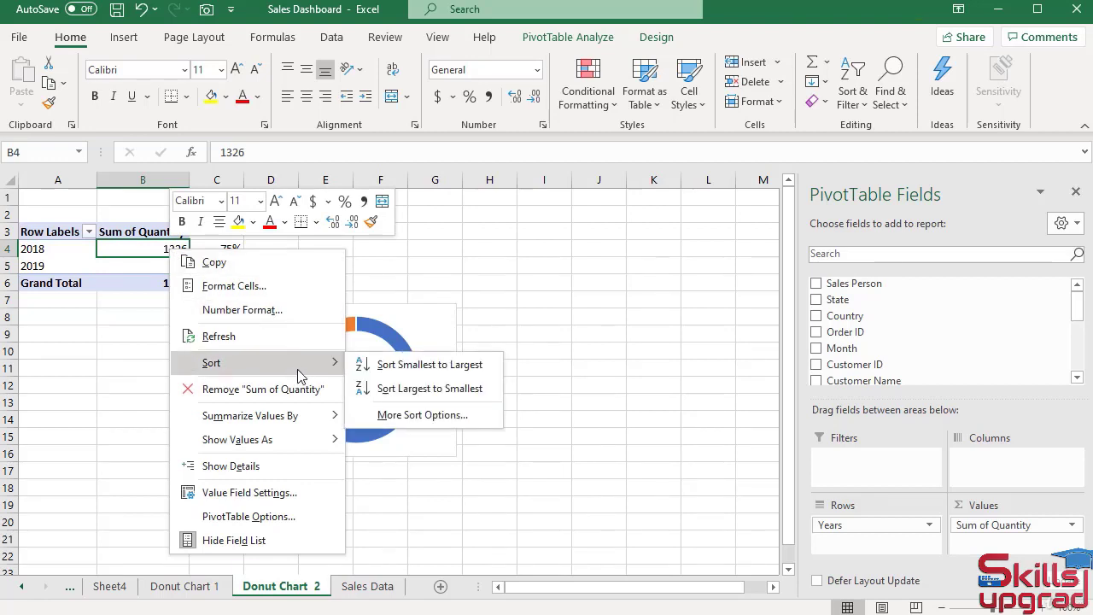
click(395, 365)
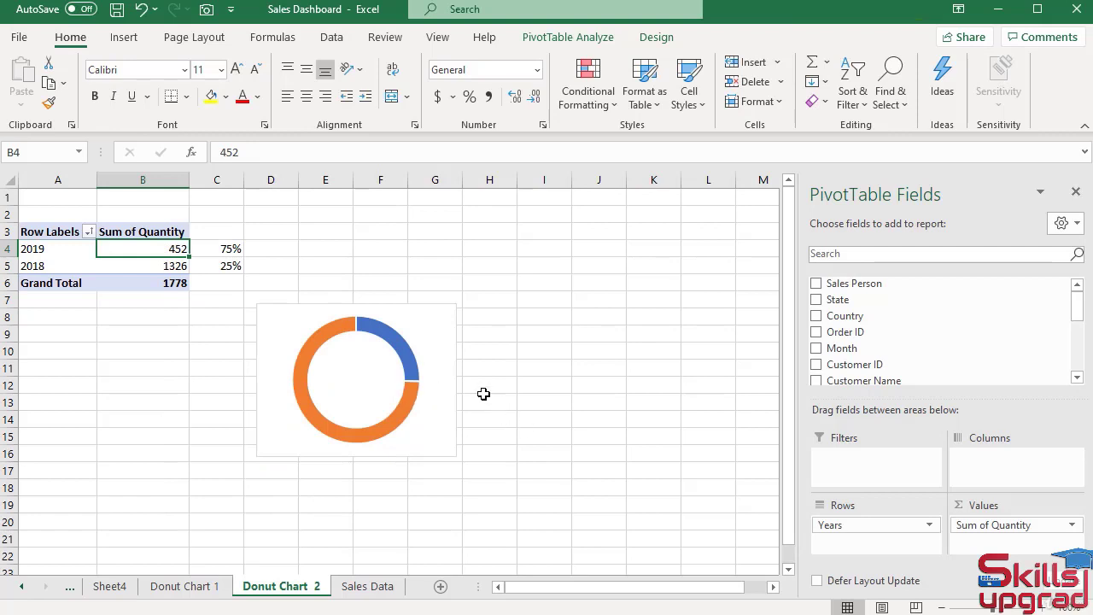
mouse_move(397, 343)
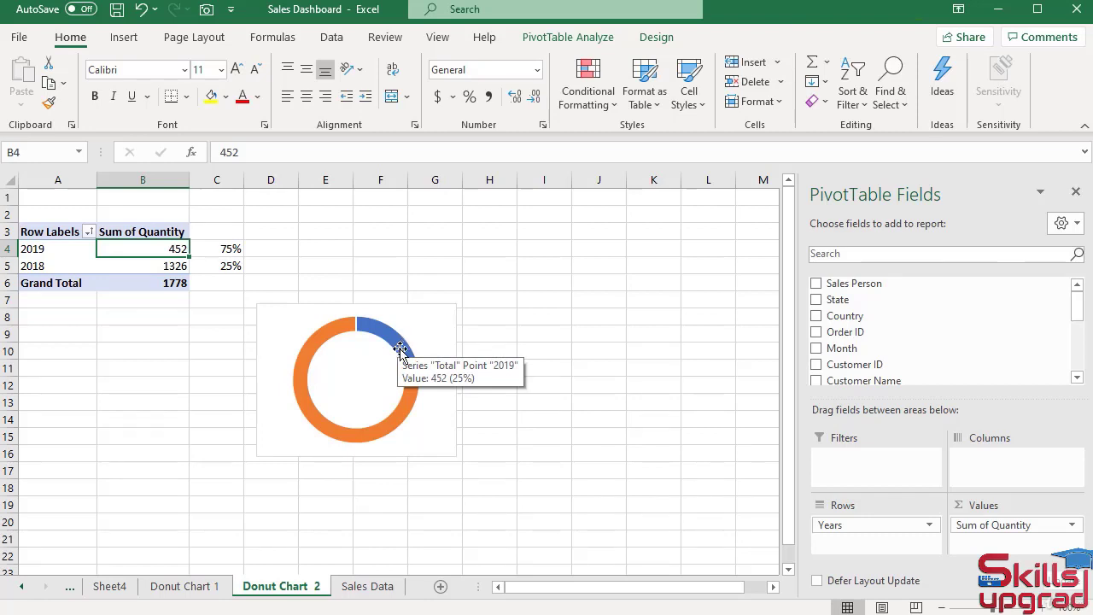
click(196, 589)
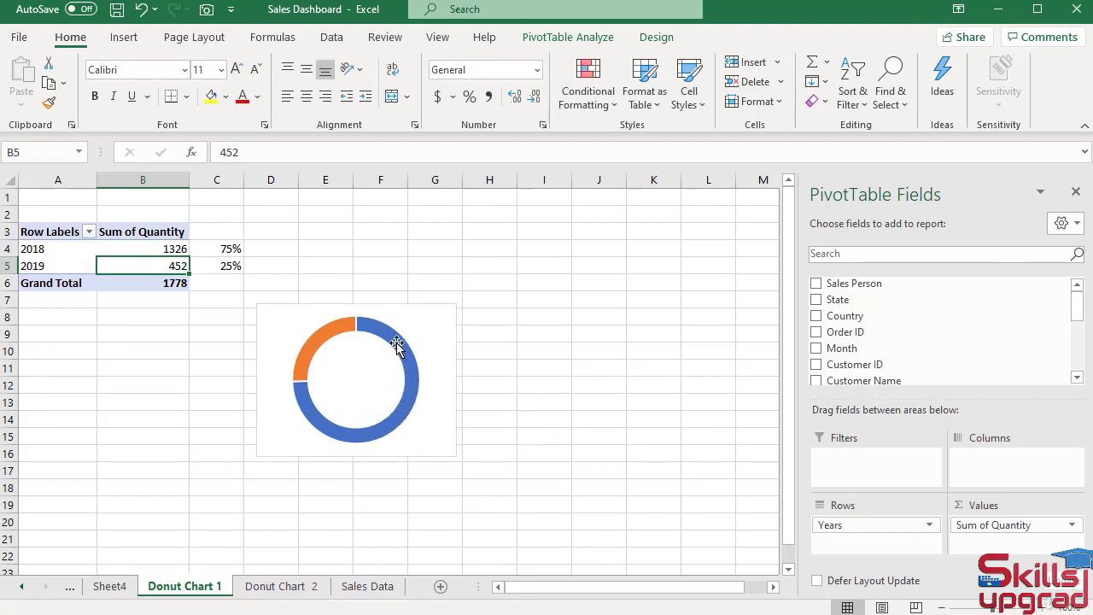
click(275, 587)
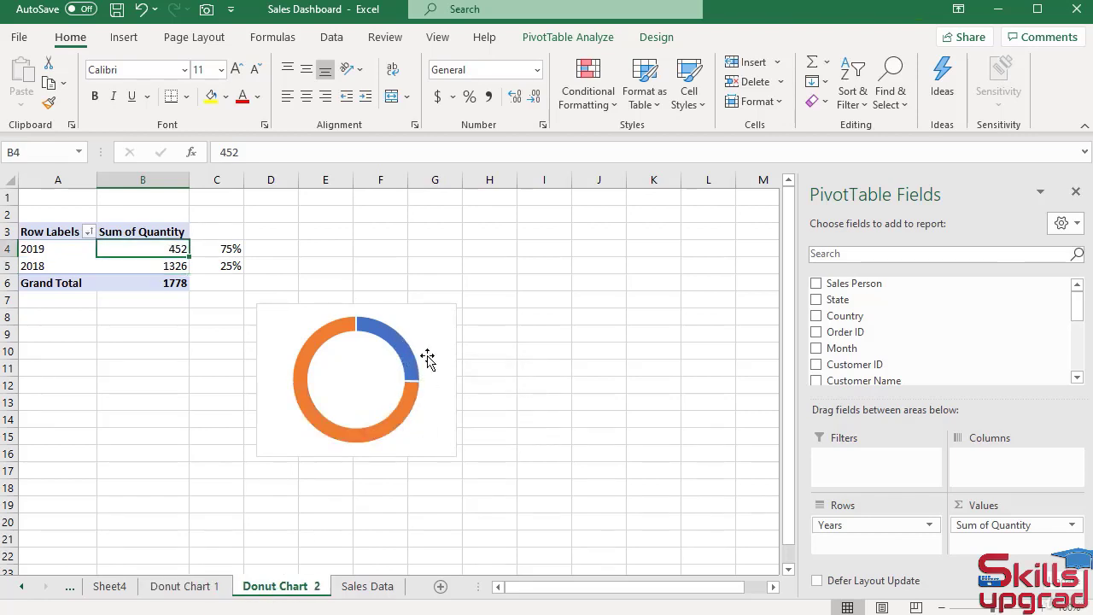
- Swap the percentage formulas in C4 and C5 so each stands beside its matching year
click(225, 266)
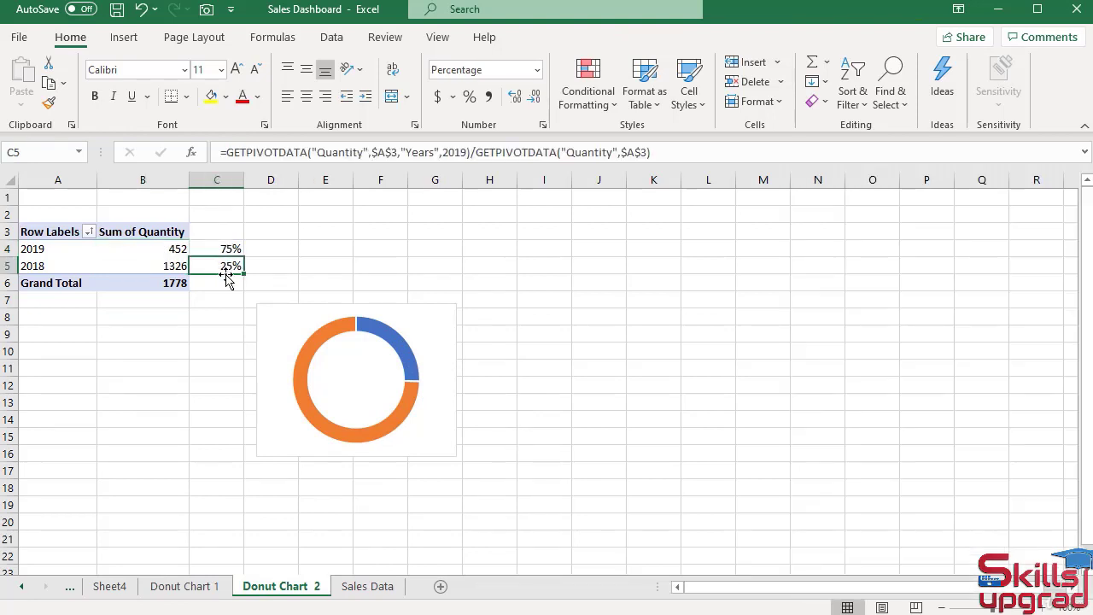
drag(227, 275, 227, 252)
click(227, 249)
click(336, 263)
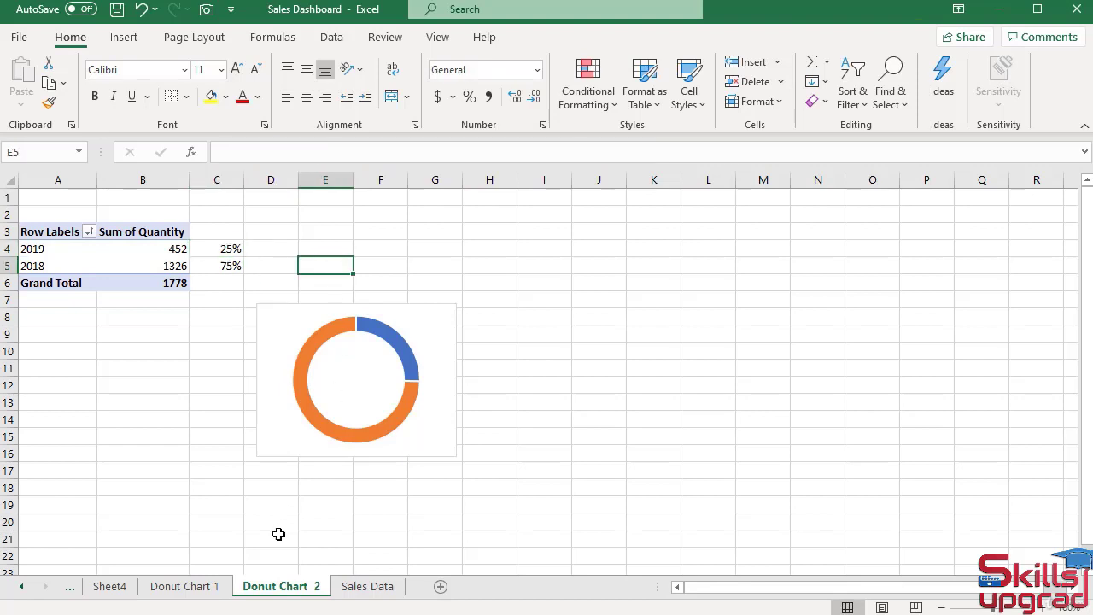
- Copy the doughnut chart from the Donut Chart 1 sheet and paste it into the Dashboard's Yearly Quantity section
click(203, 592)
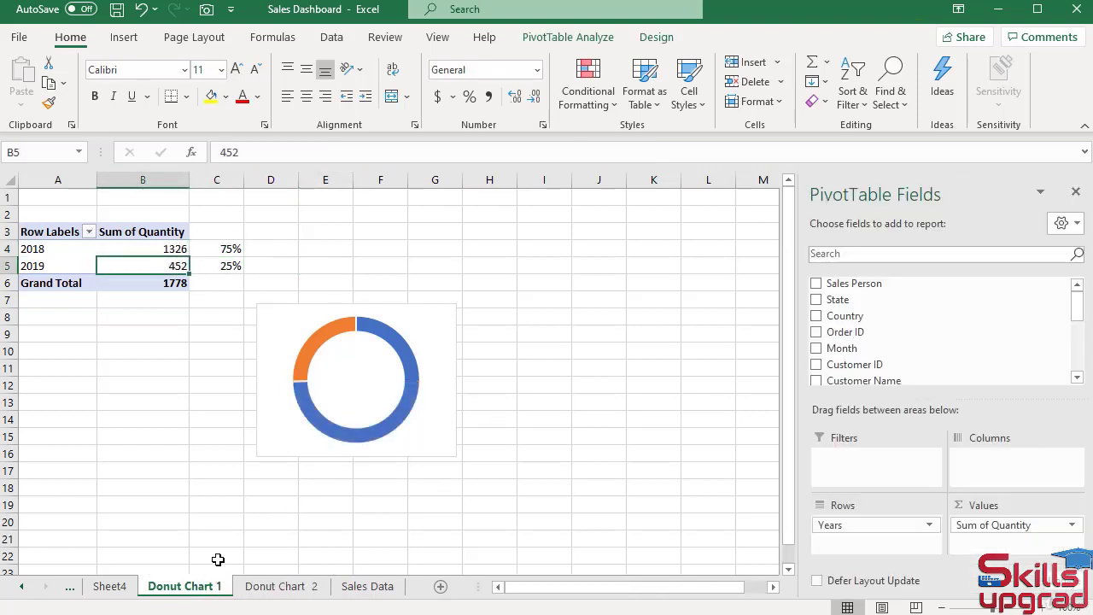
click(411, 307)
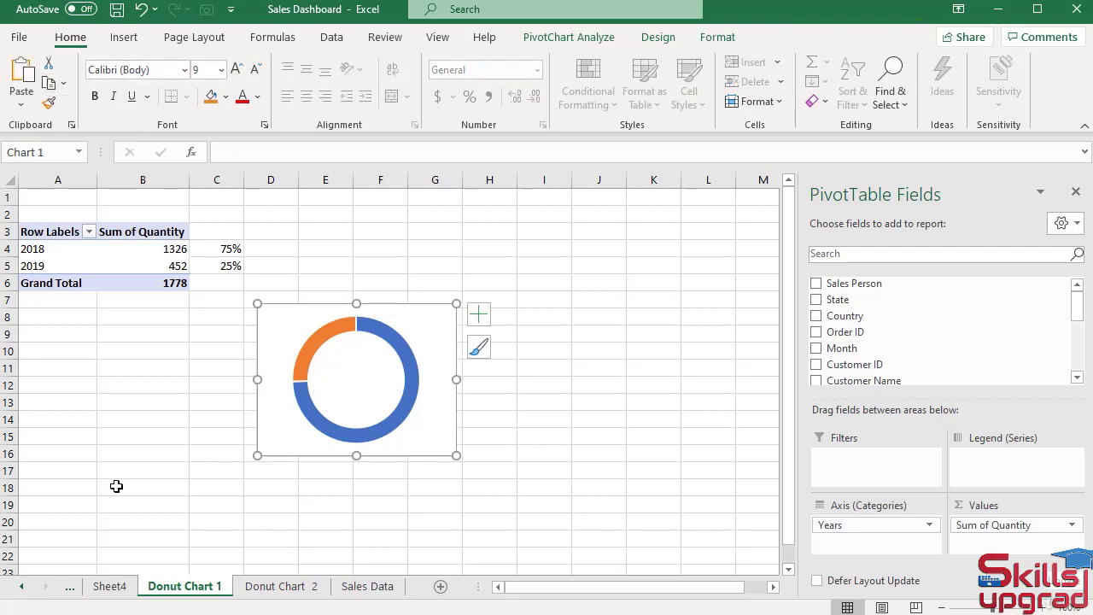
click(22, 586)
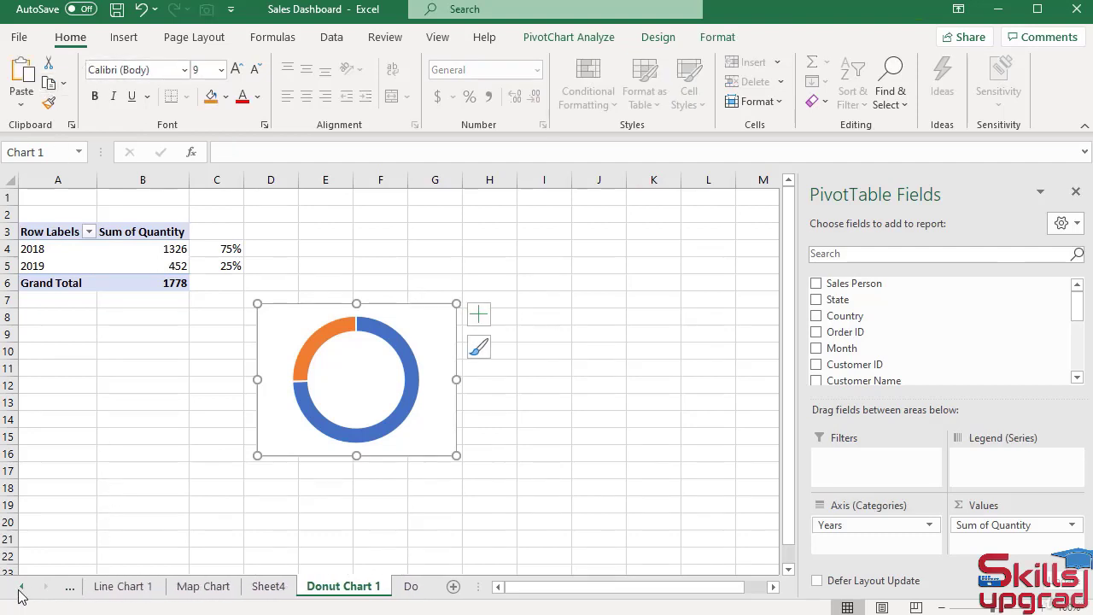
click(130, 589)
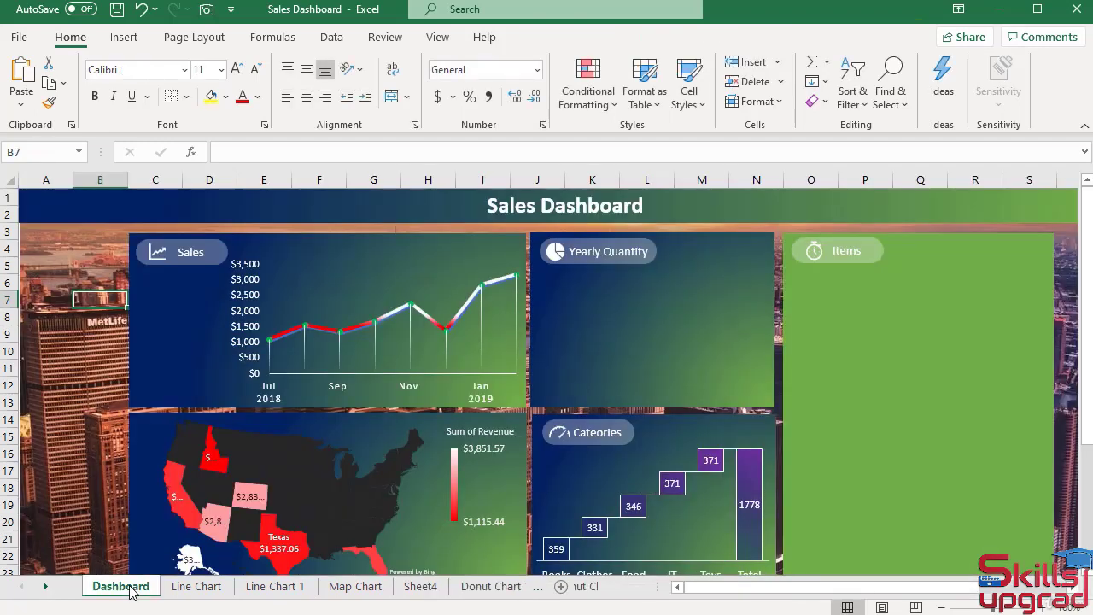
click(657, 340)
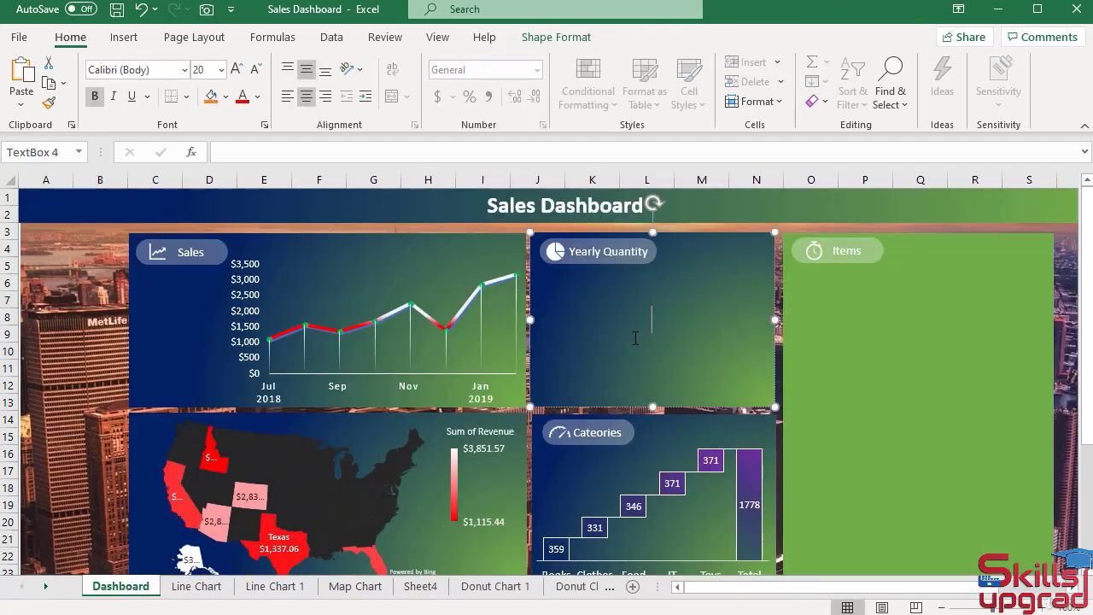
click(26, 75)
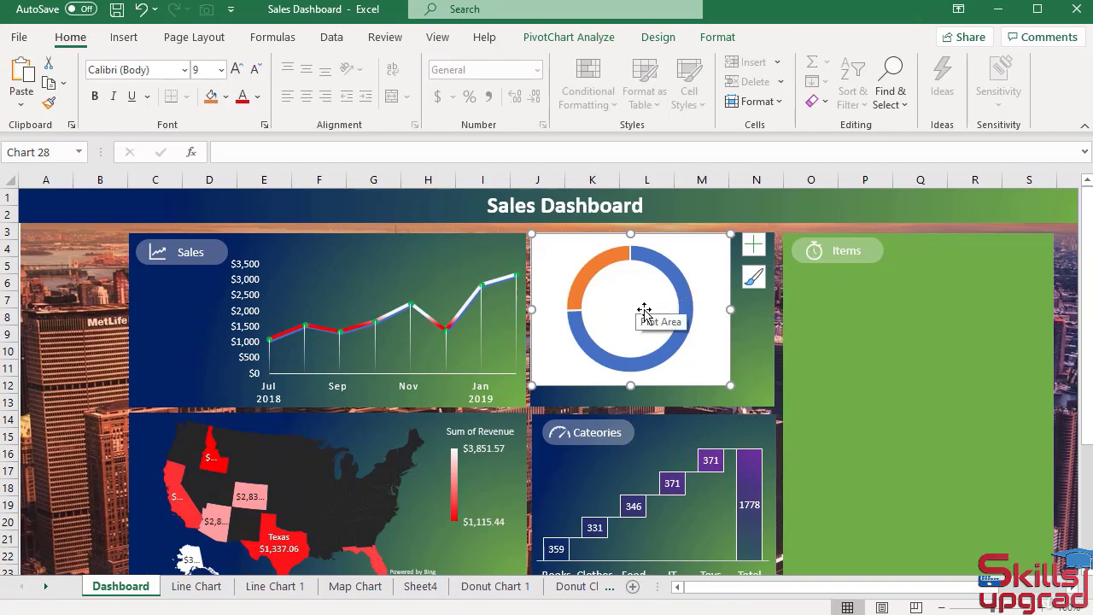
- Set the pasted doughnut chart's height to 1.42"
click(718, 41)
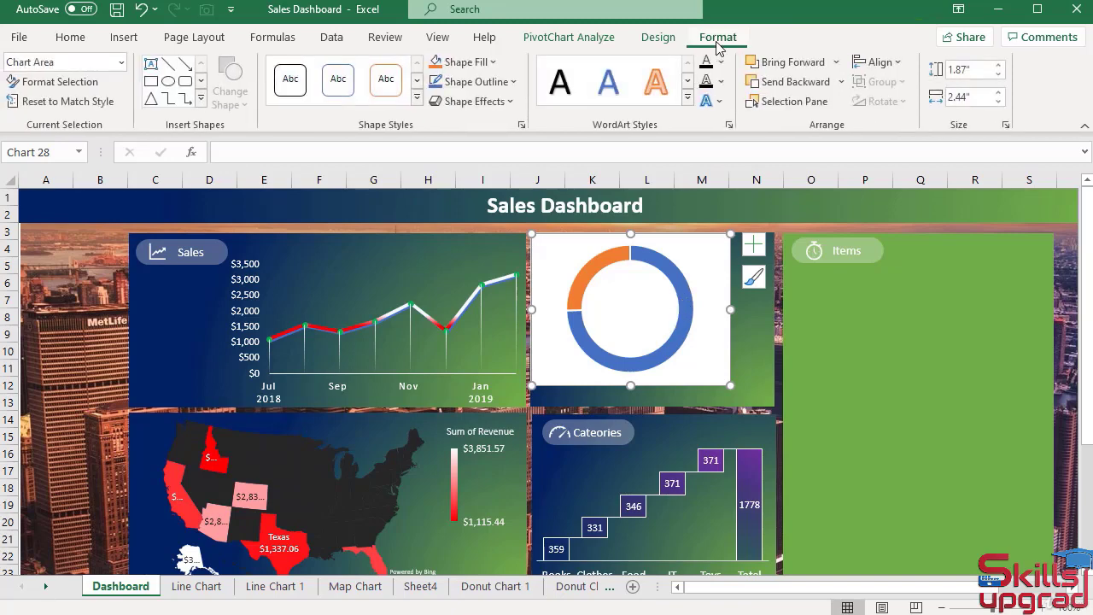
click(1000, 75)
click(999, 75)
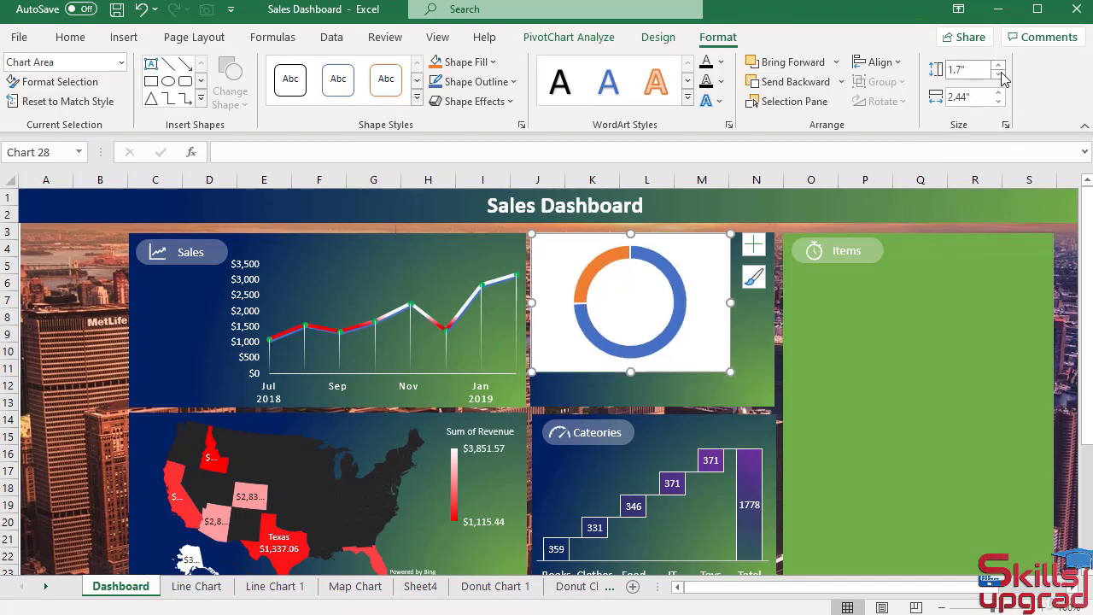
click(999, 75)
click(999, 76)
click(999, 75)
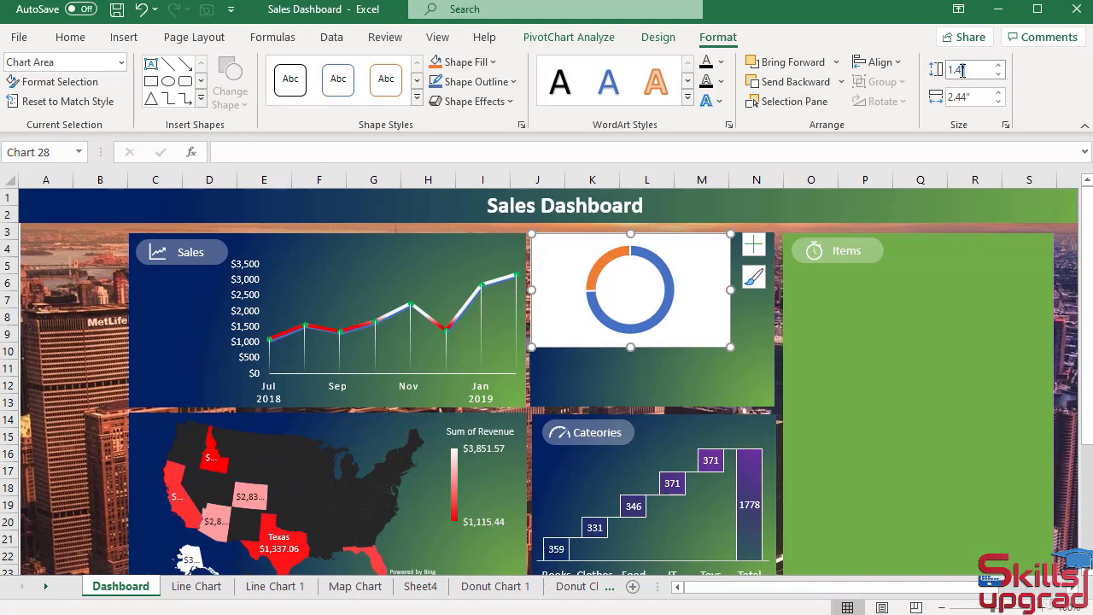
key(Return)
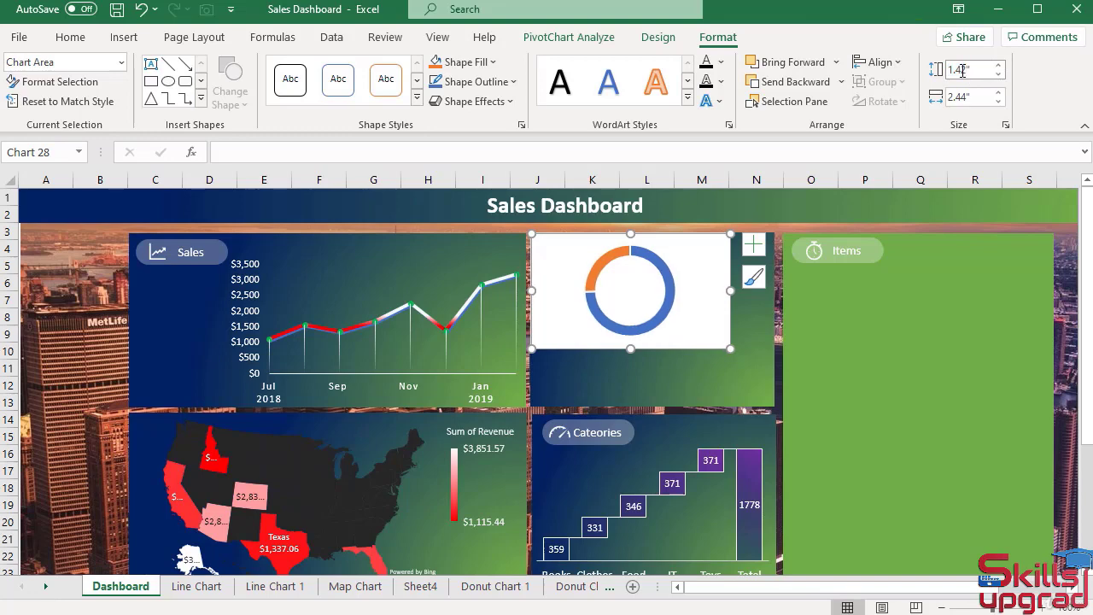
- Set the doughnut chart's width to 1.48" and move it just below the Yearly Quantity heading
click(998, 102)
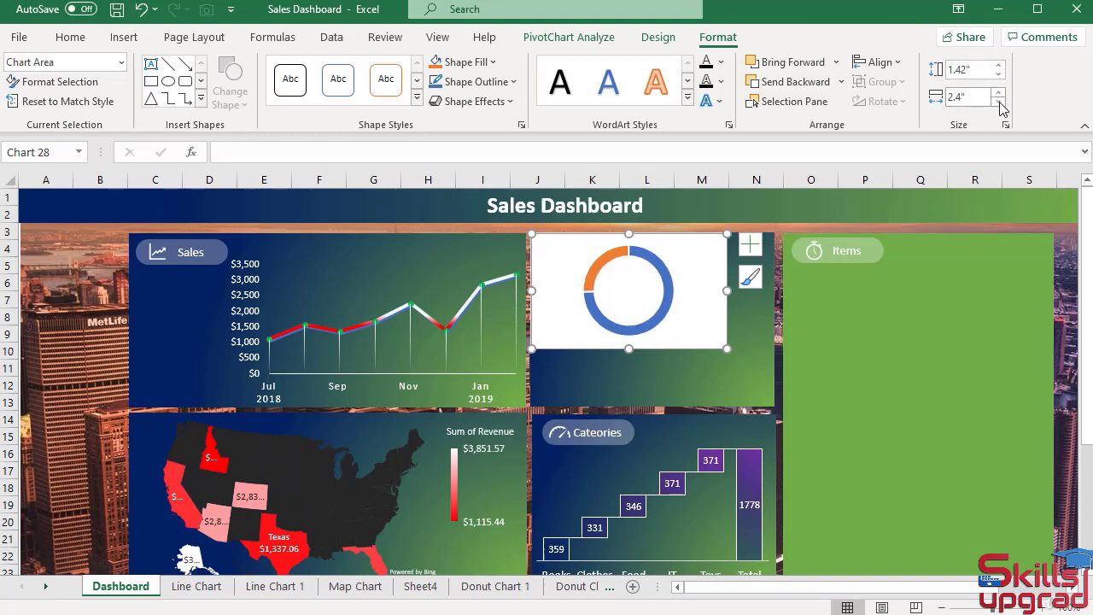
click(998, 103)
click(998, 102)
click(998, 103)
click(998, 103)
click(998, 103)
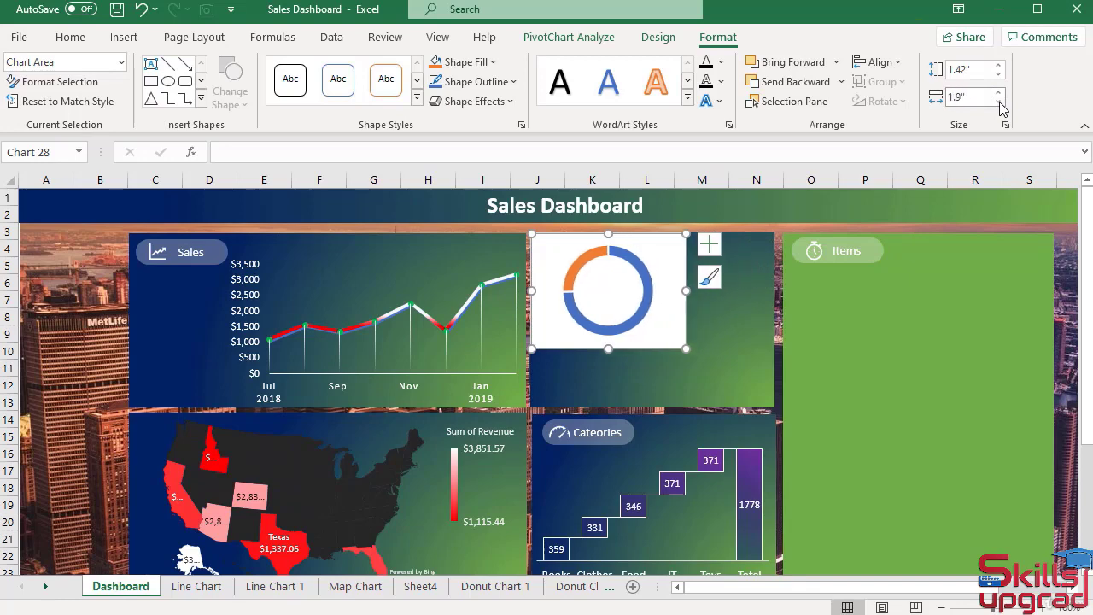
click(998, 102)
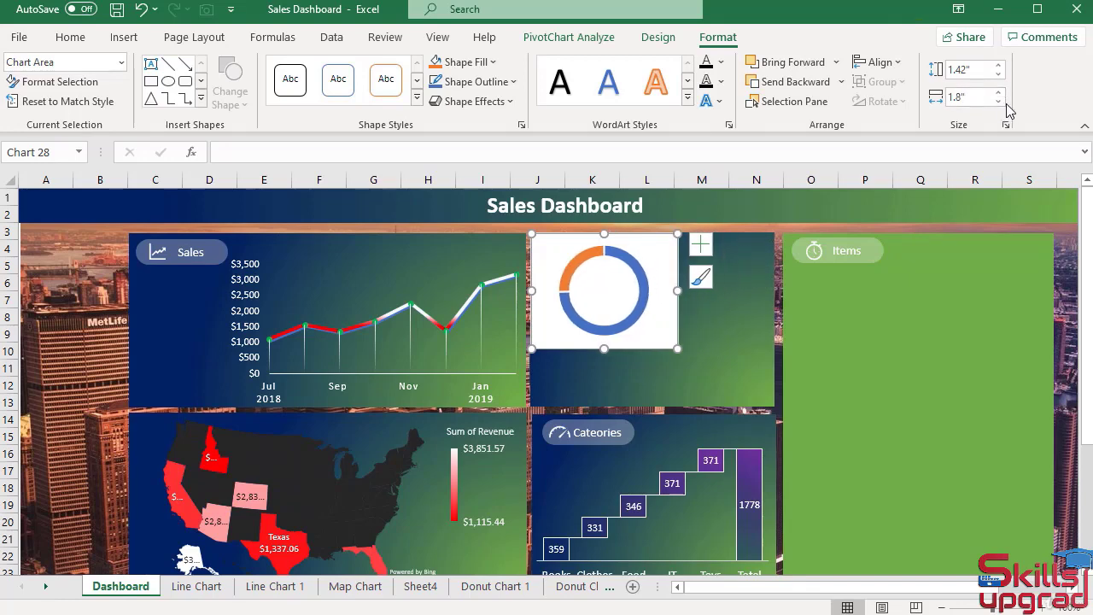
click(999, 102)
click(998, 102)
click(998, 102)
click(999, 102)
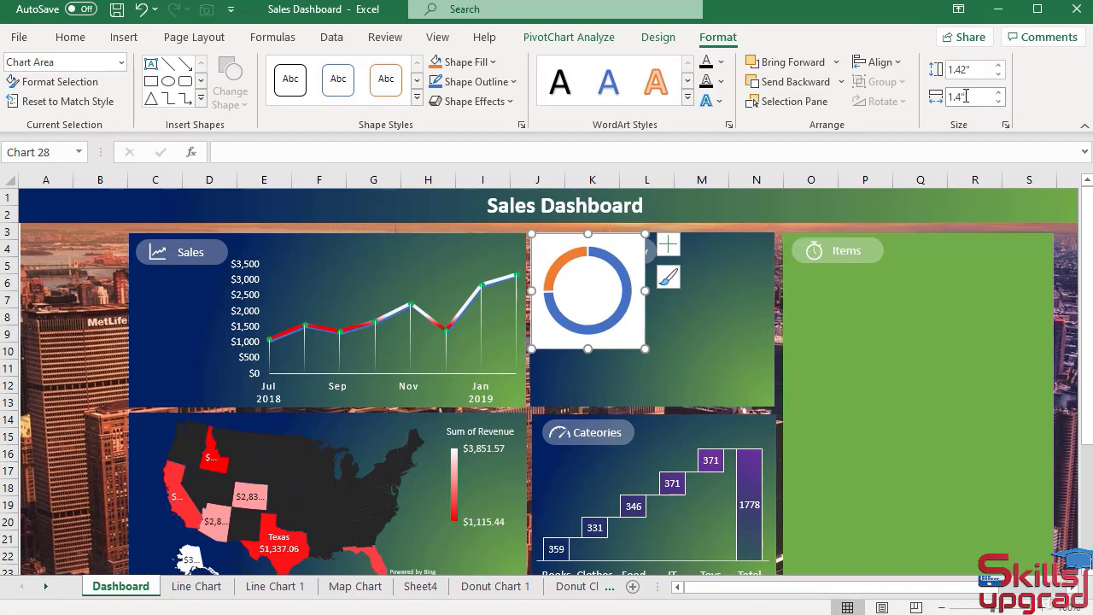
double_click(961, 96)
key(Return)
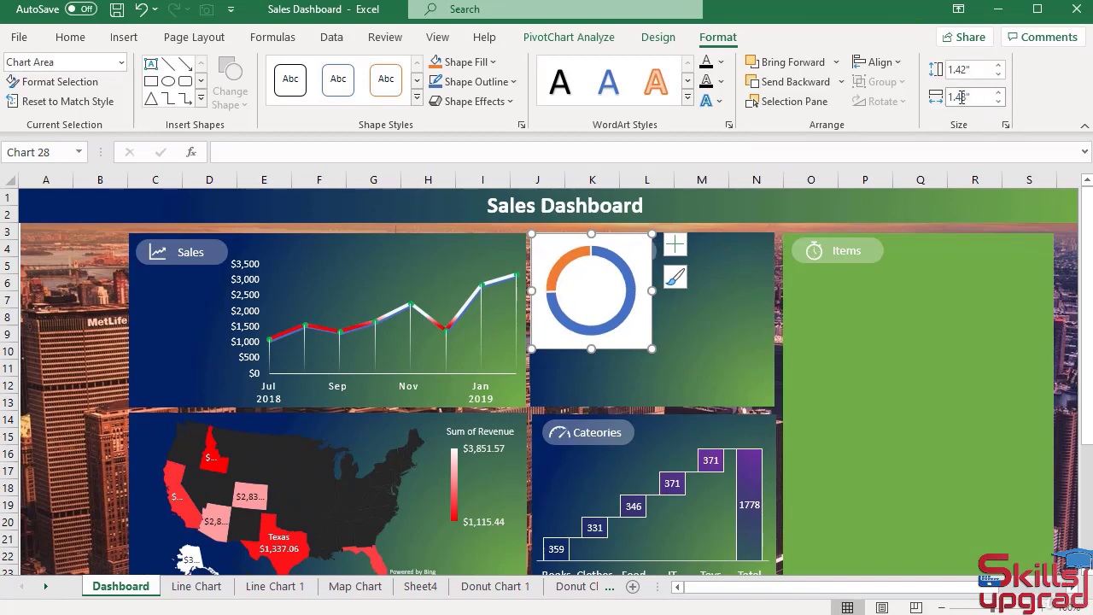
drag(626, 237, 632, 287)
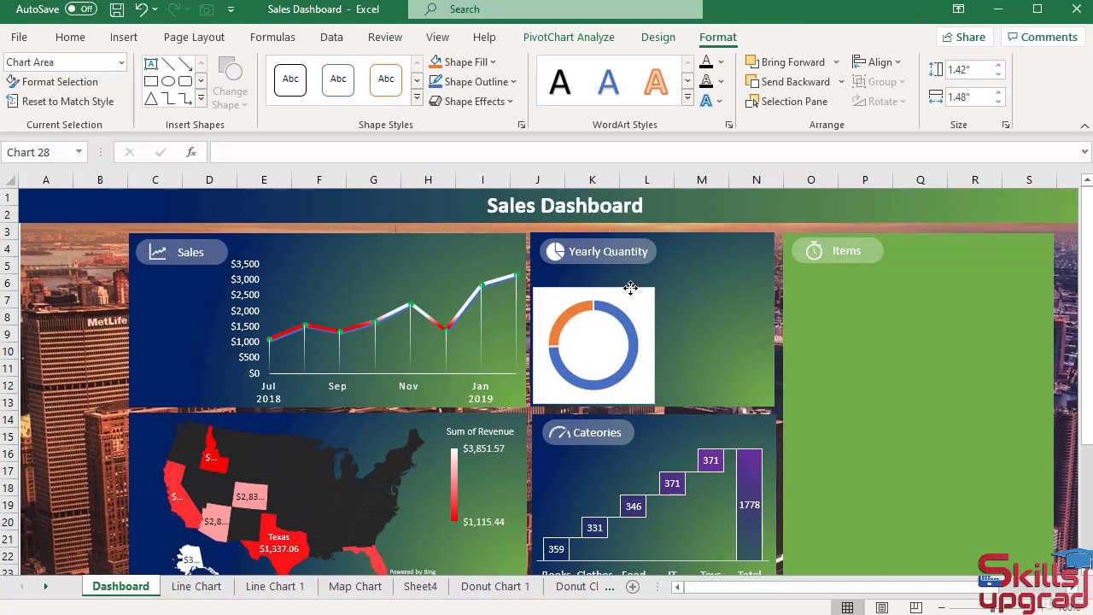
- Set the doughnut chart area to No Fill and No Outline
click(630, 287)
click(491, 63)
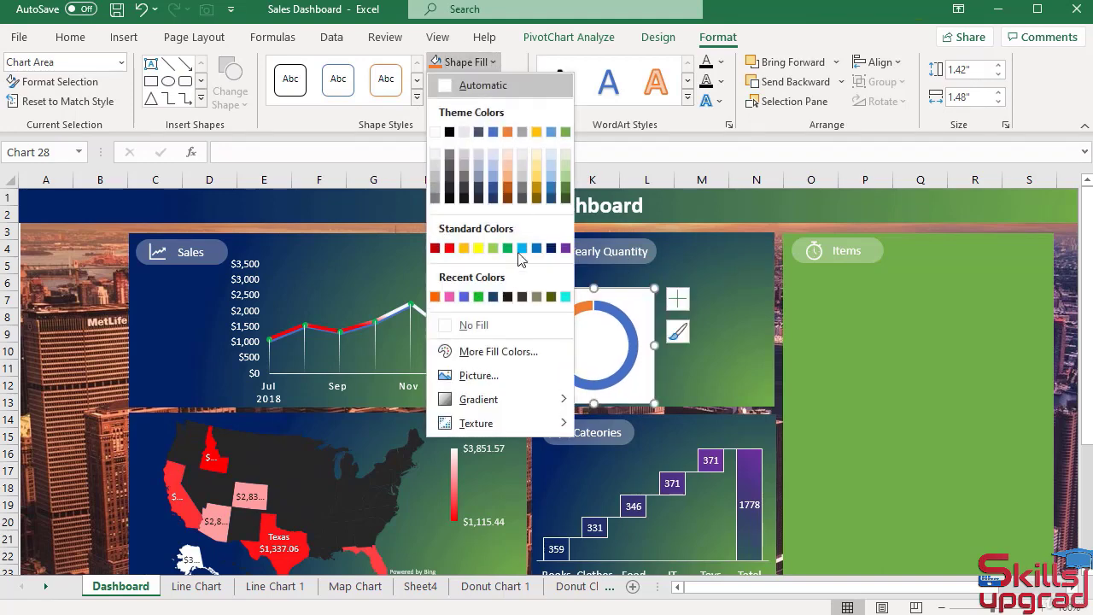
click(459, 326)
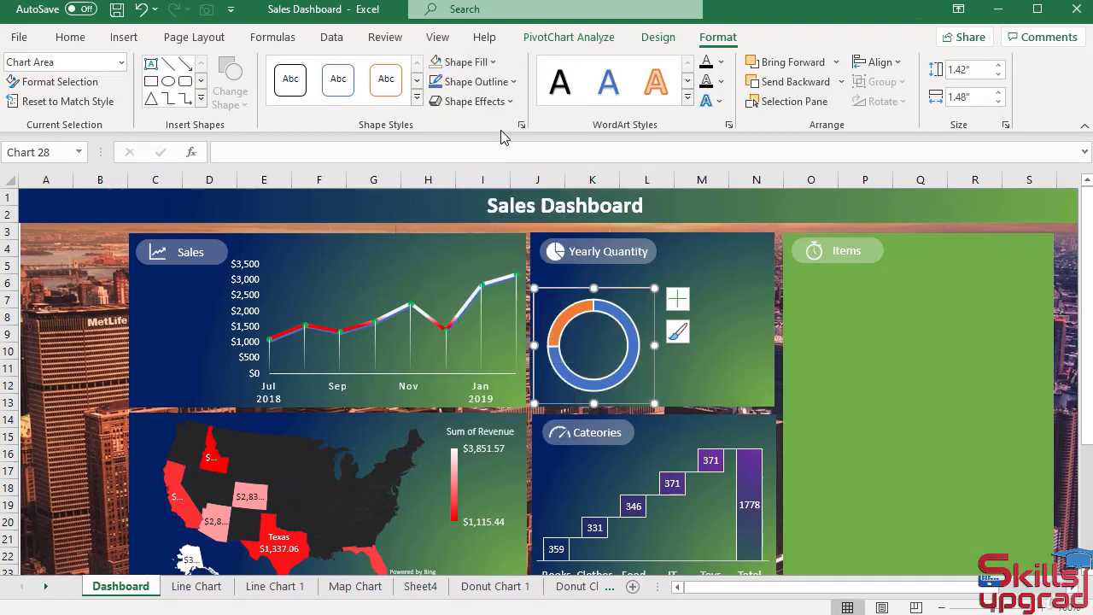
click(513, 82)
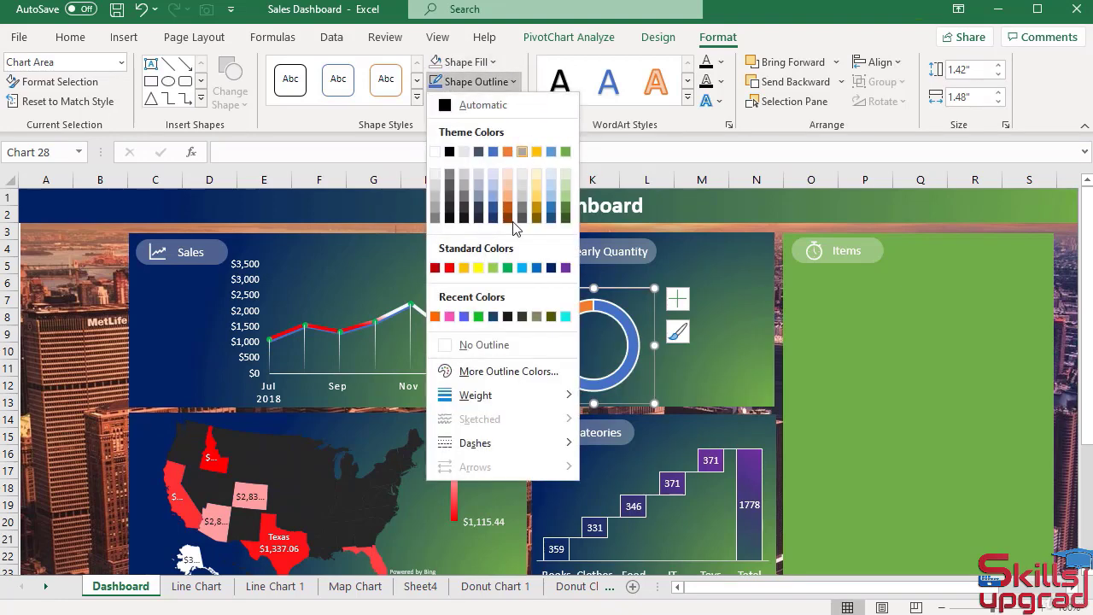
click(461, 345)
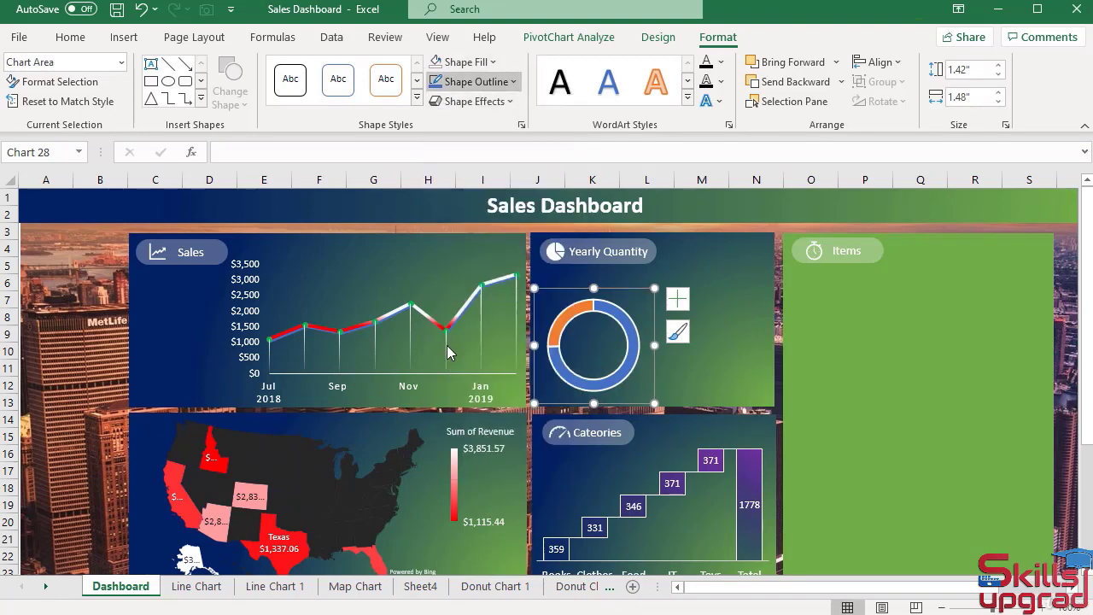
- Enlarge the doughnut's plot area and shift it toward the chart's upper-left corner so it nearly fills the chart area
click(624, 329)
click(637, 387)
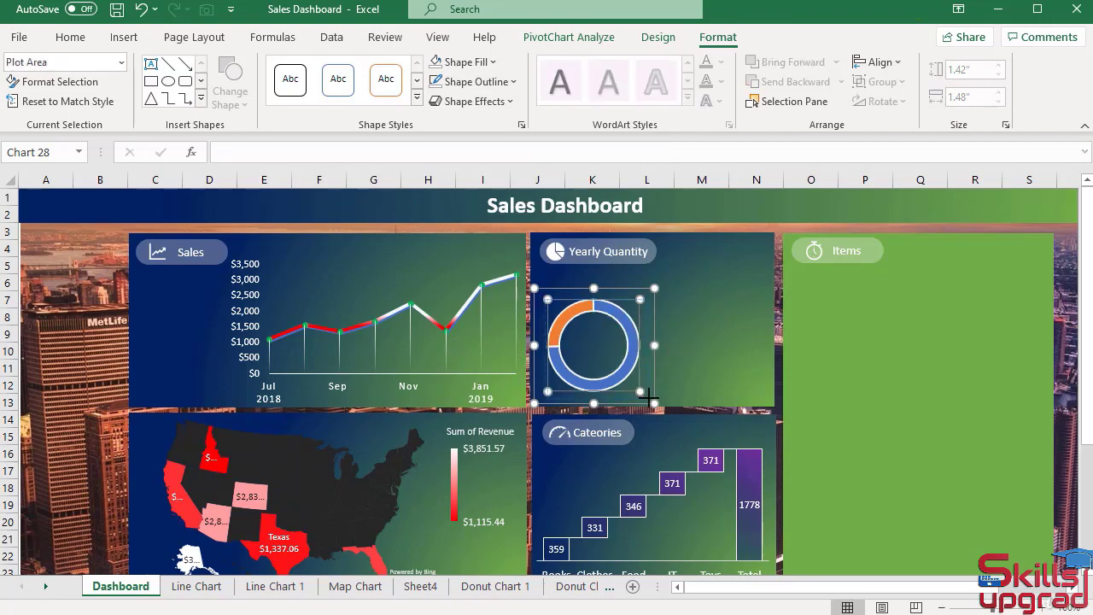
drag(649, 401, 652, 402)
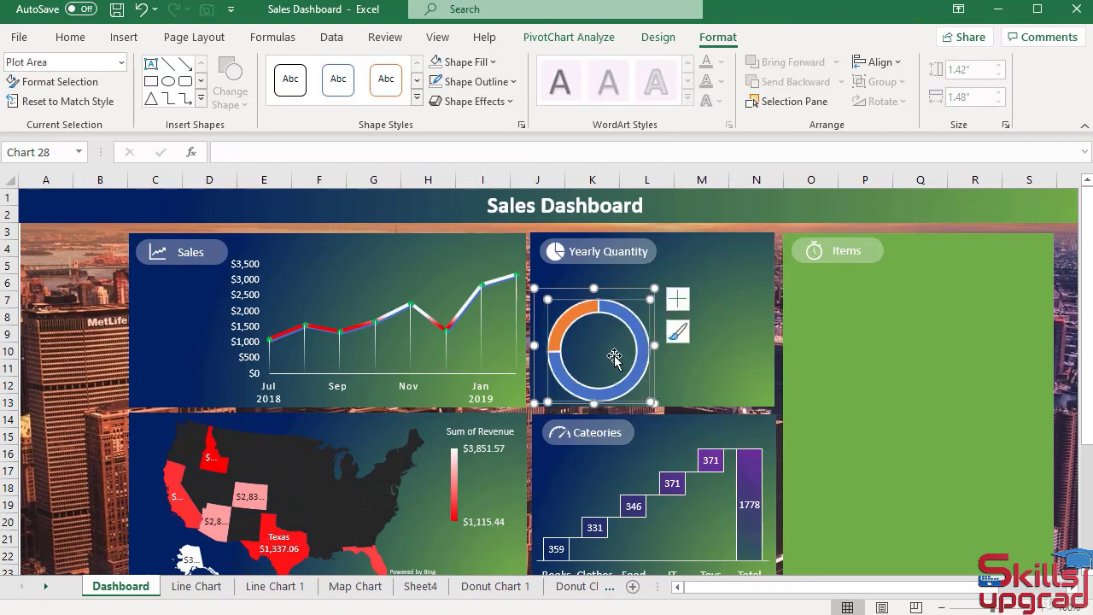
drag(600, 347, 586, 339)
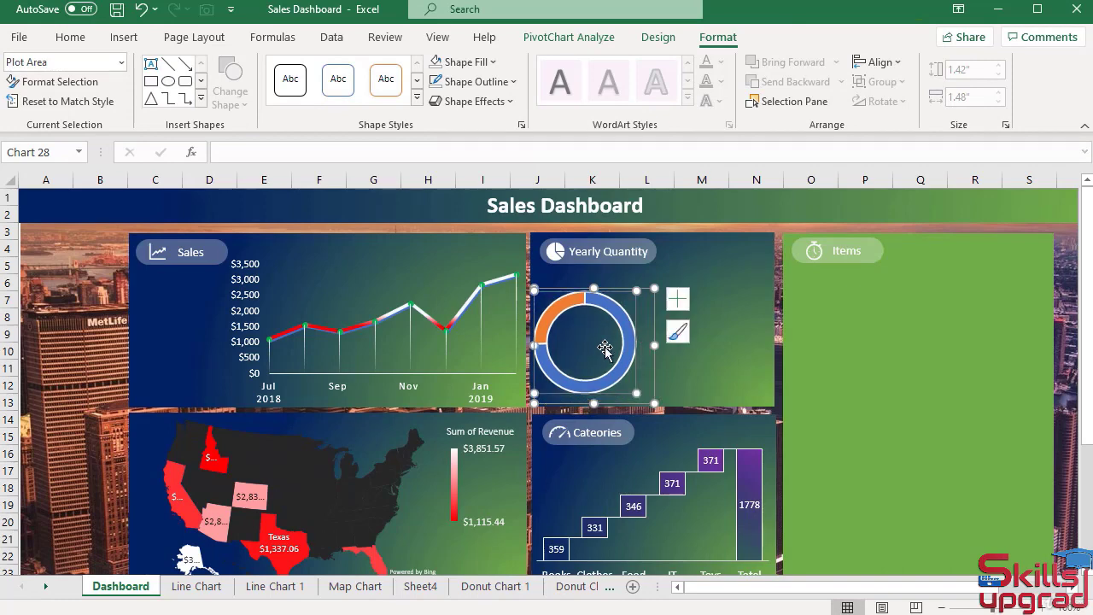
drag(637, 392, 647, 399)
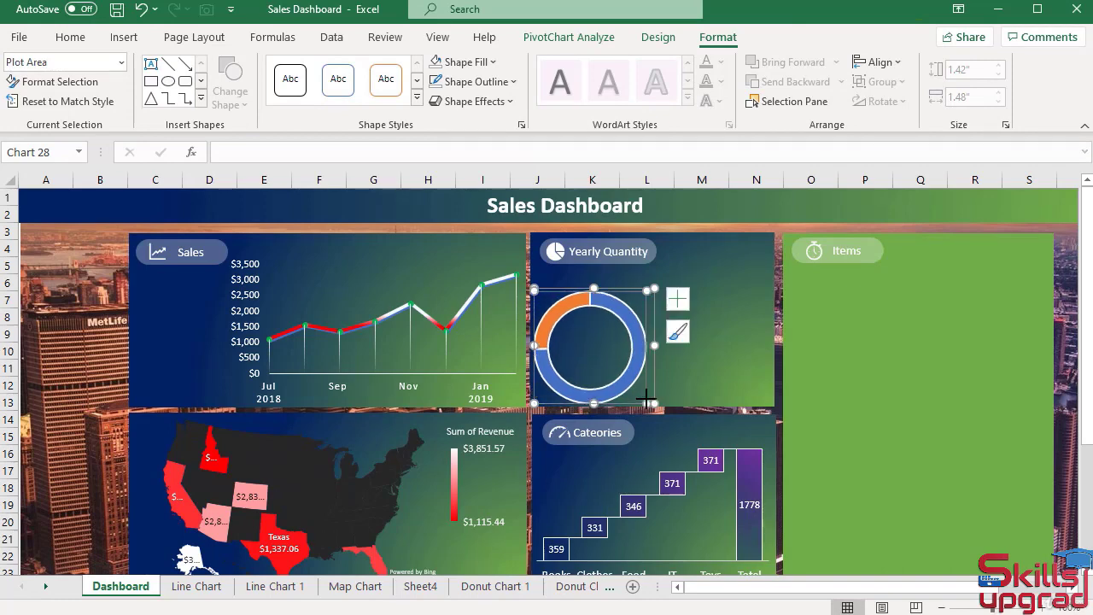
- Fill the doughnut chart's 2018 slice with solid white
double_click(611, 282)
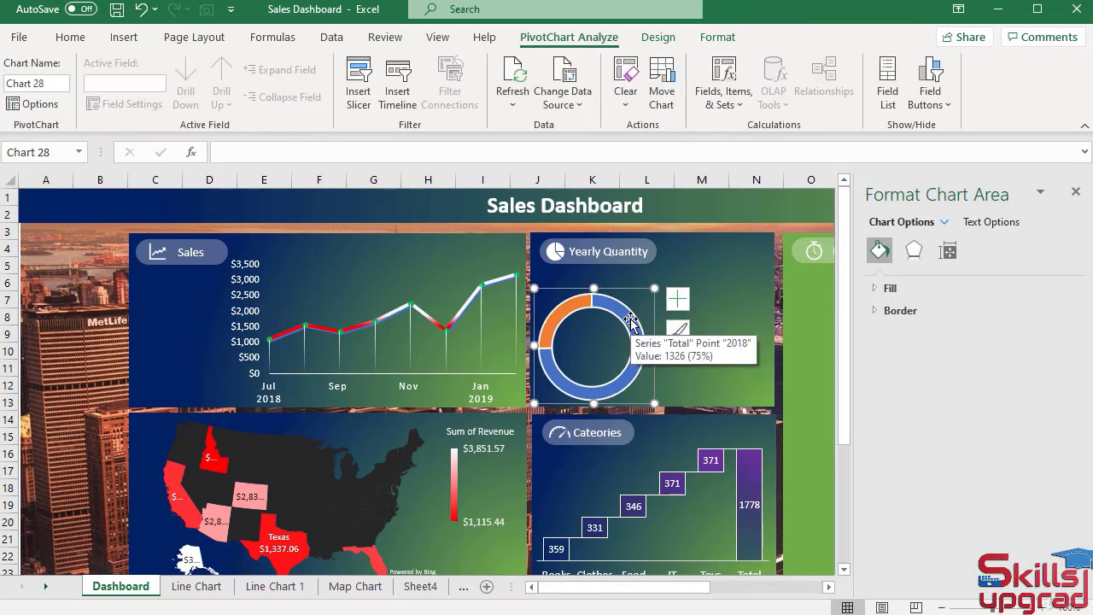
click(630, 319)
click(630, 318)
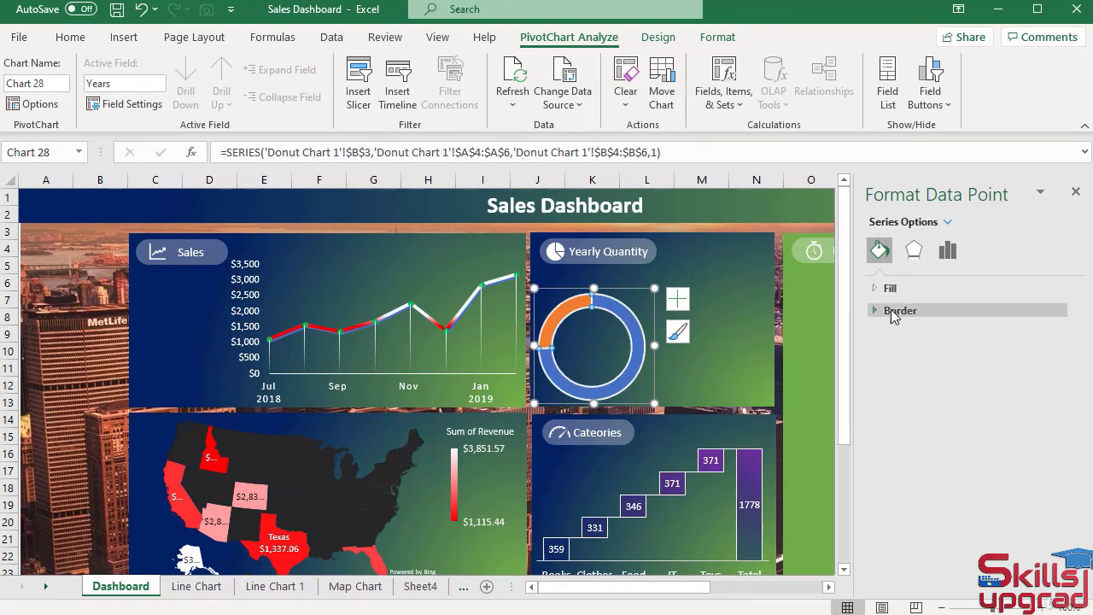
click(878, 289)
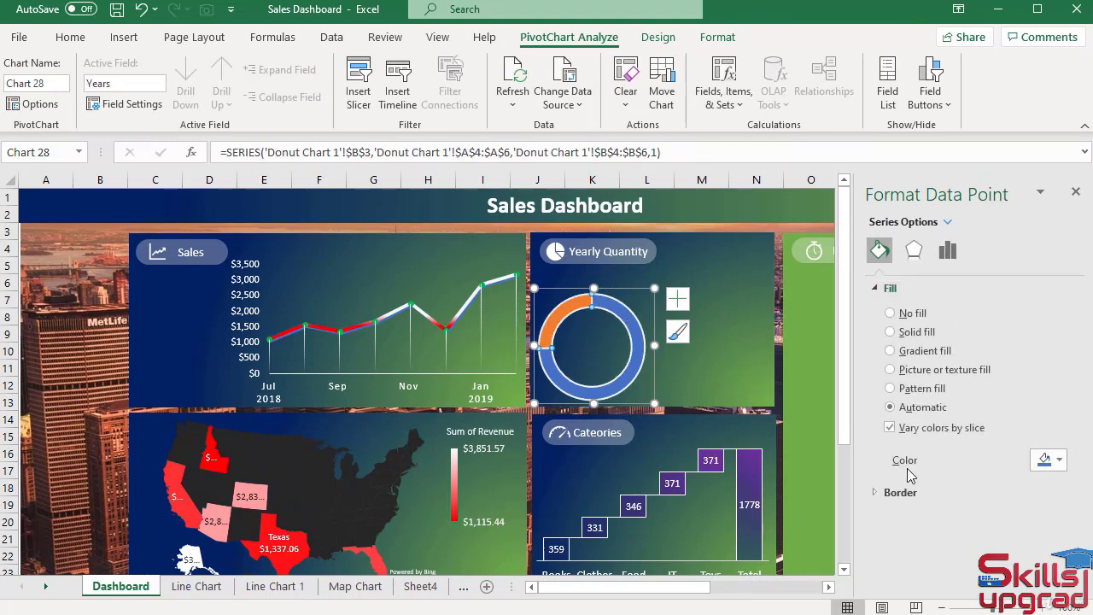
click(894, 332)
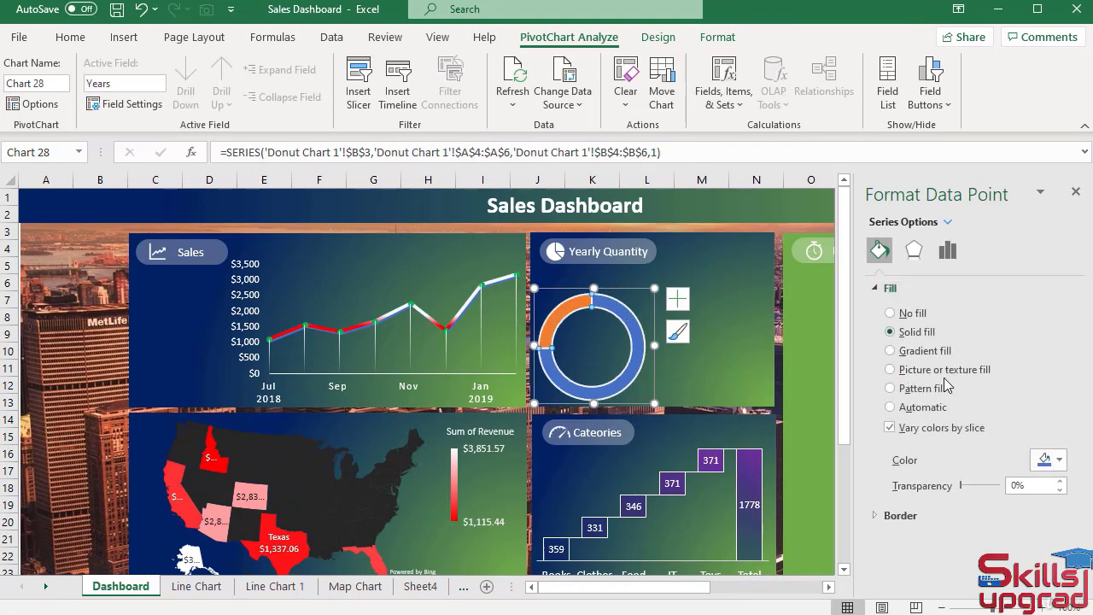
click(1057, 466)
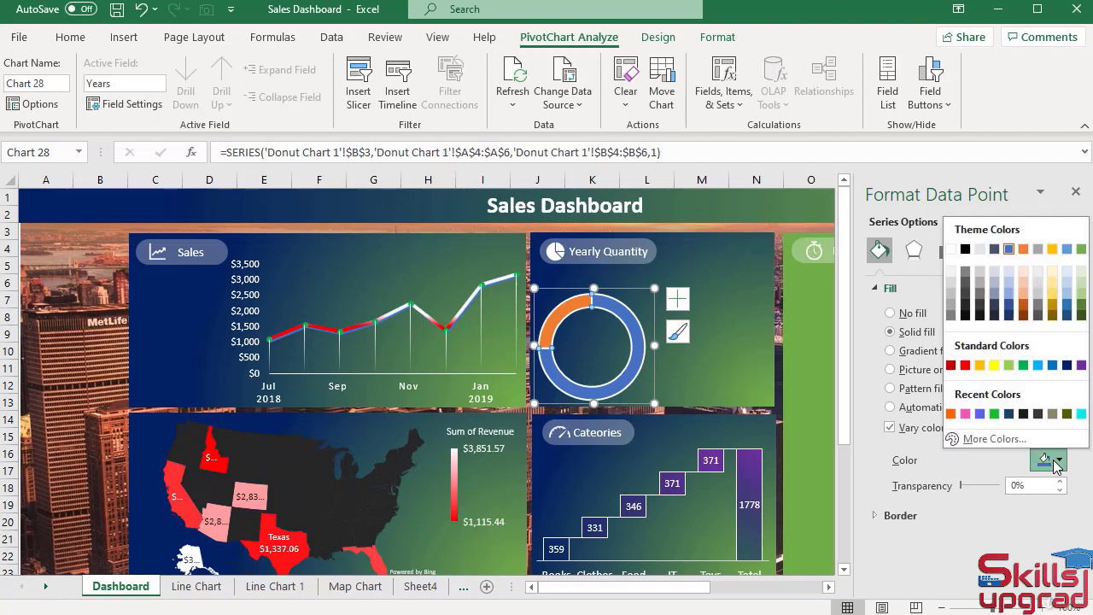
click(951, 249)
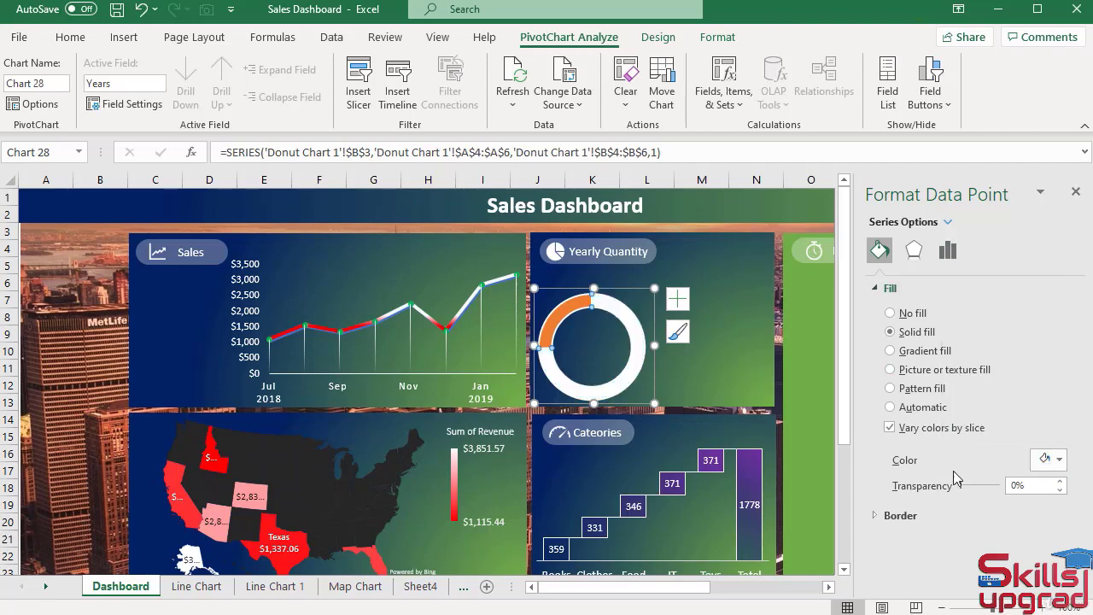
- Give the 2018 slice a solid white border line
click(874, 514)
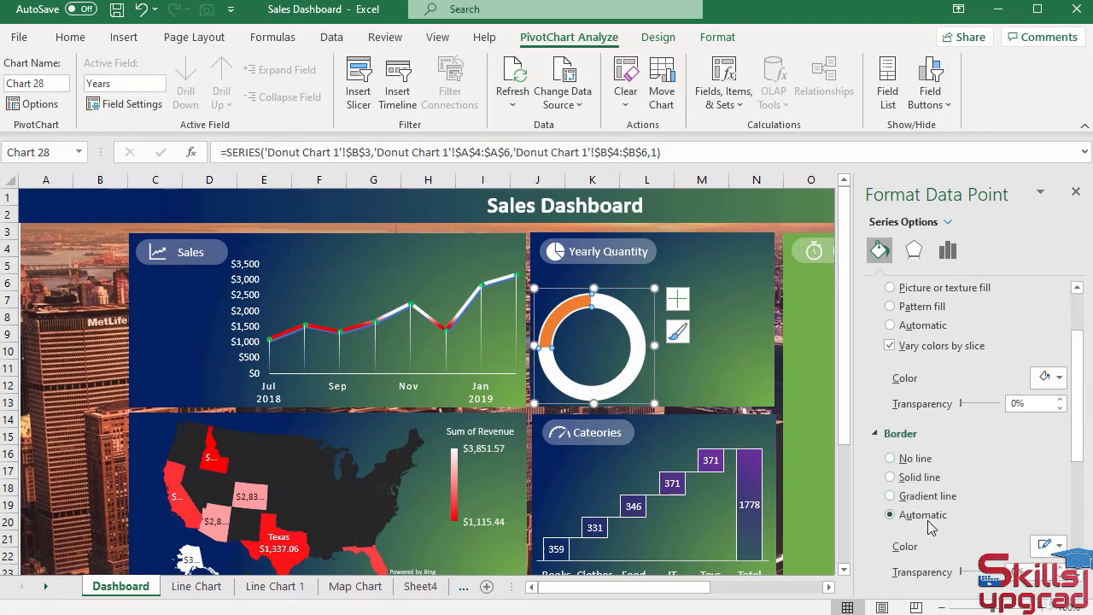
click(892, 479)
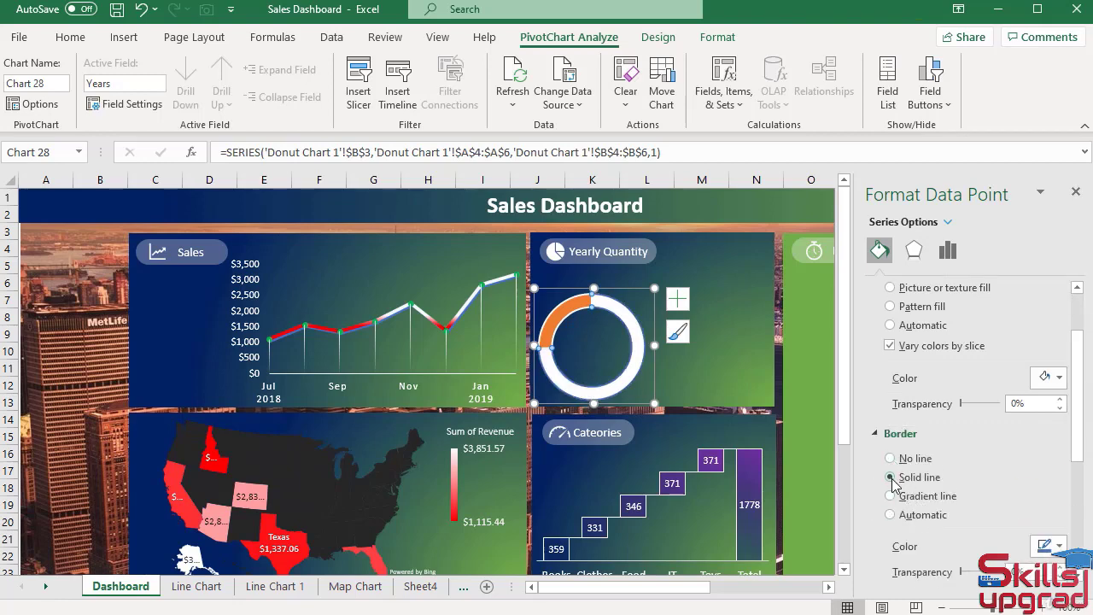
click(1057, 547)
click(954, 340)
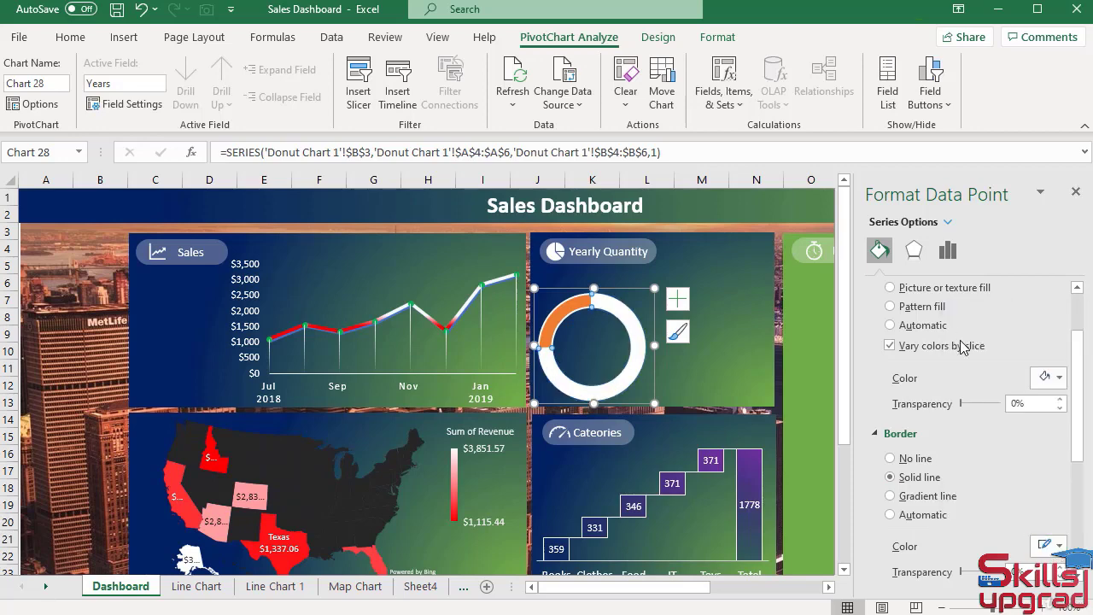
- Set the orange 2019 slice of the doughnut to No fill with a solid white border line
click(561, 311)
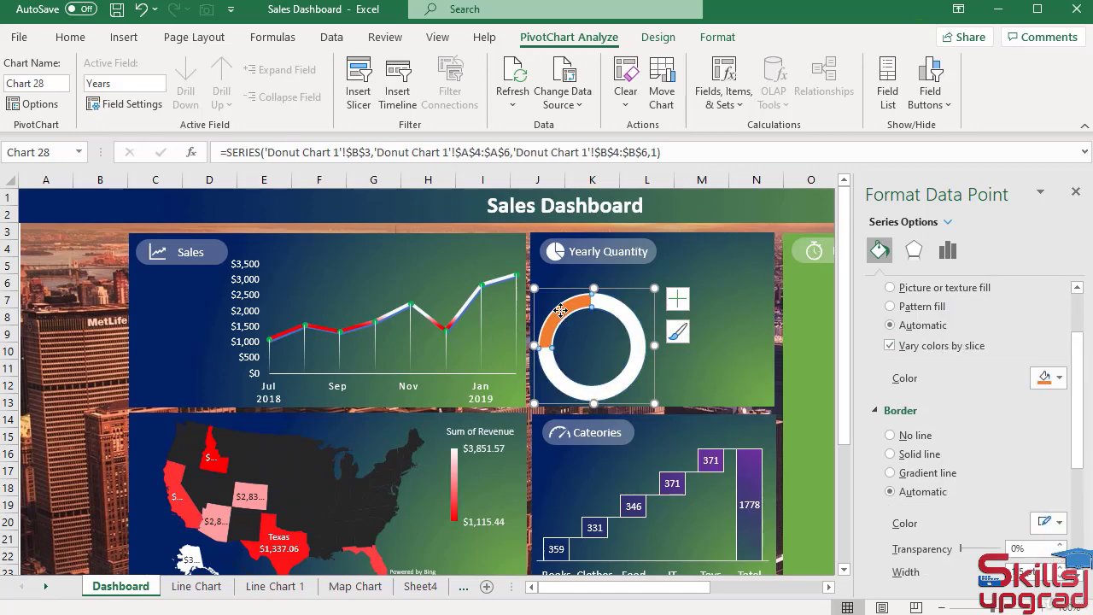
scroll(946, 389, up, 2)
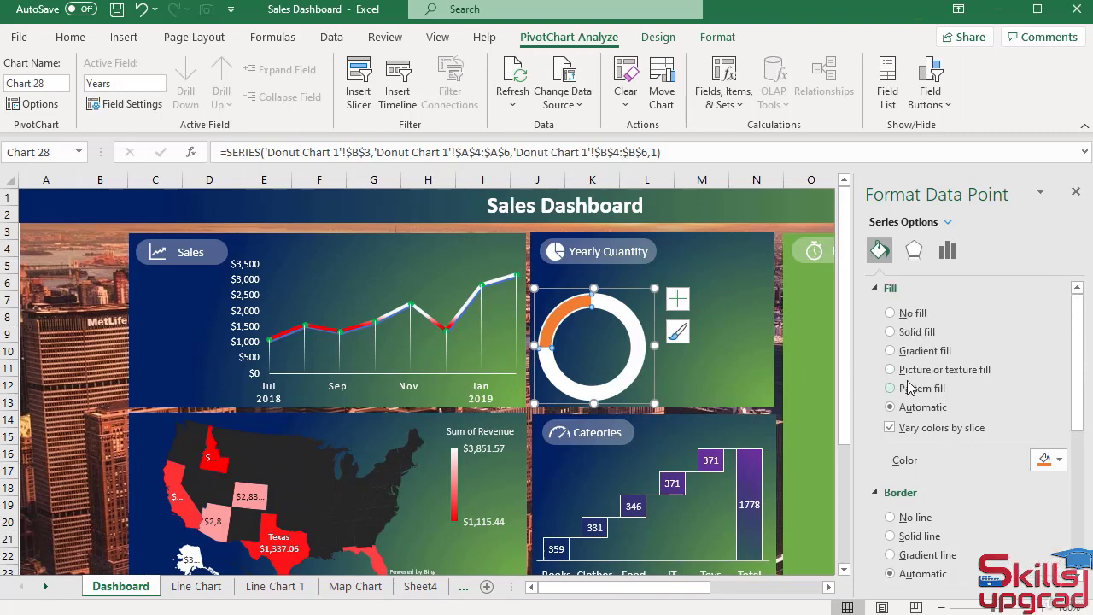
click(891, 314)
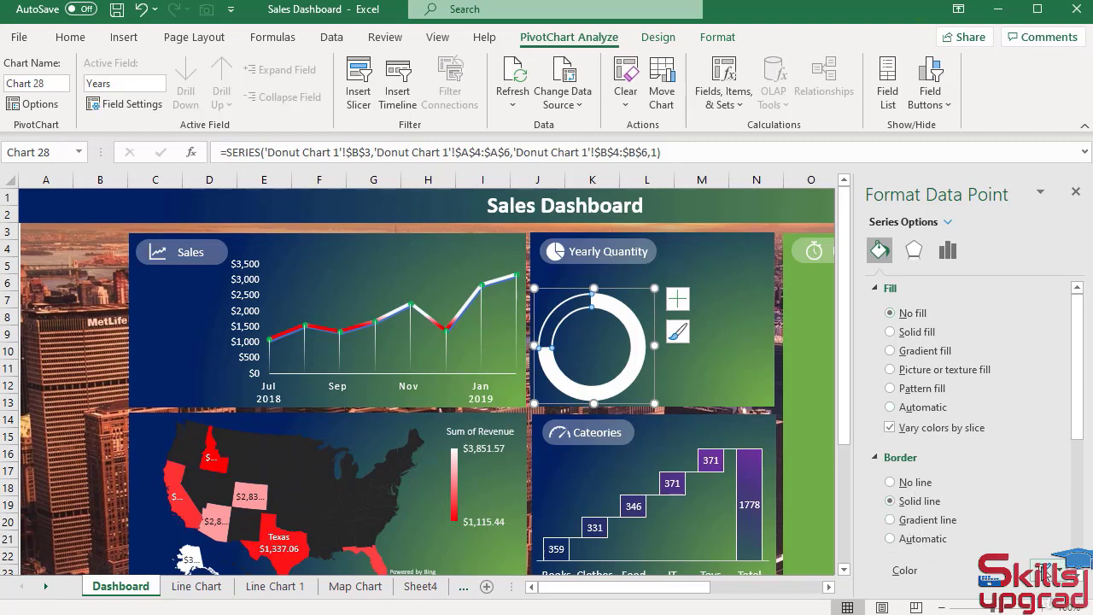
scroll(1049, 565, down, 3)
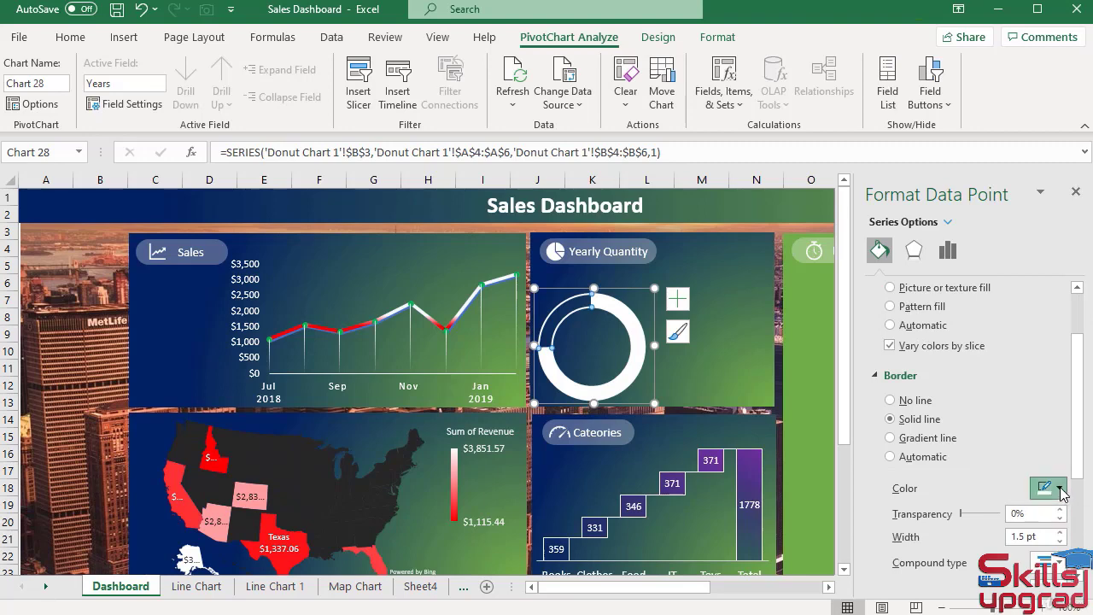
click(1059, 489)
click(953, 278)
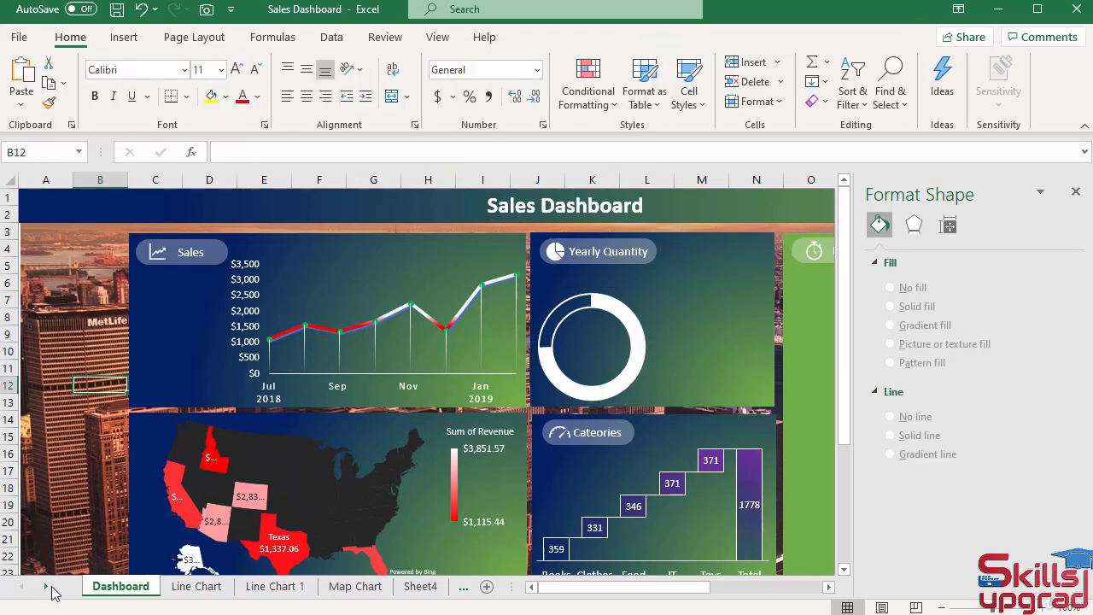
- Copy the doughnut chart on the Donut Chart 2 sheet
click(46, 587)
click(46, 587)
click(46, 587)
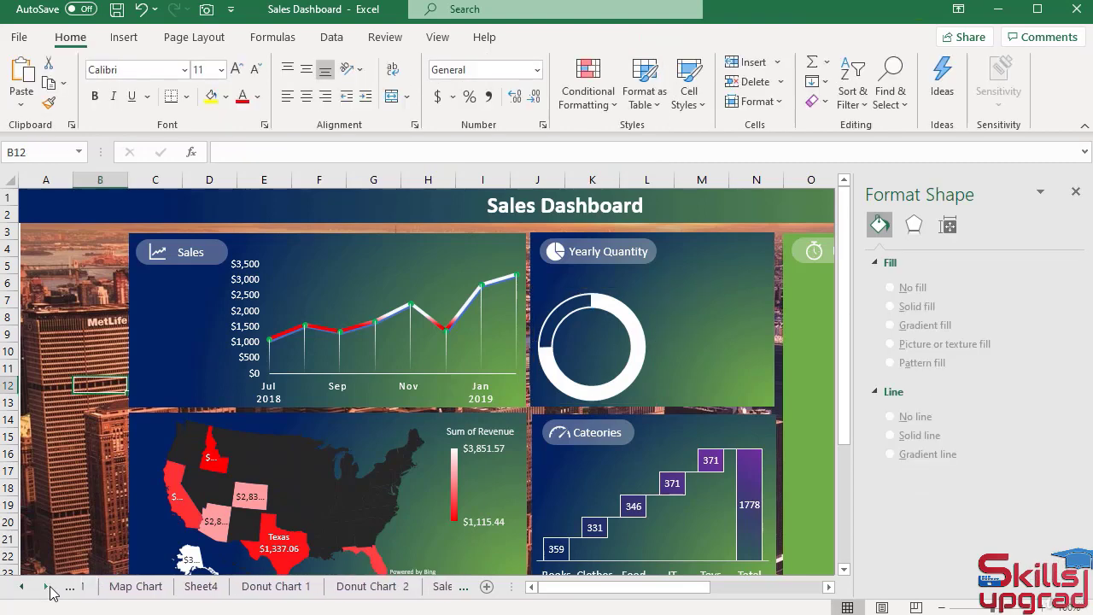
click(350, 587)
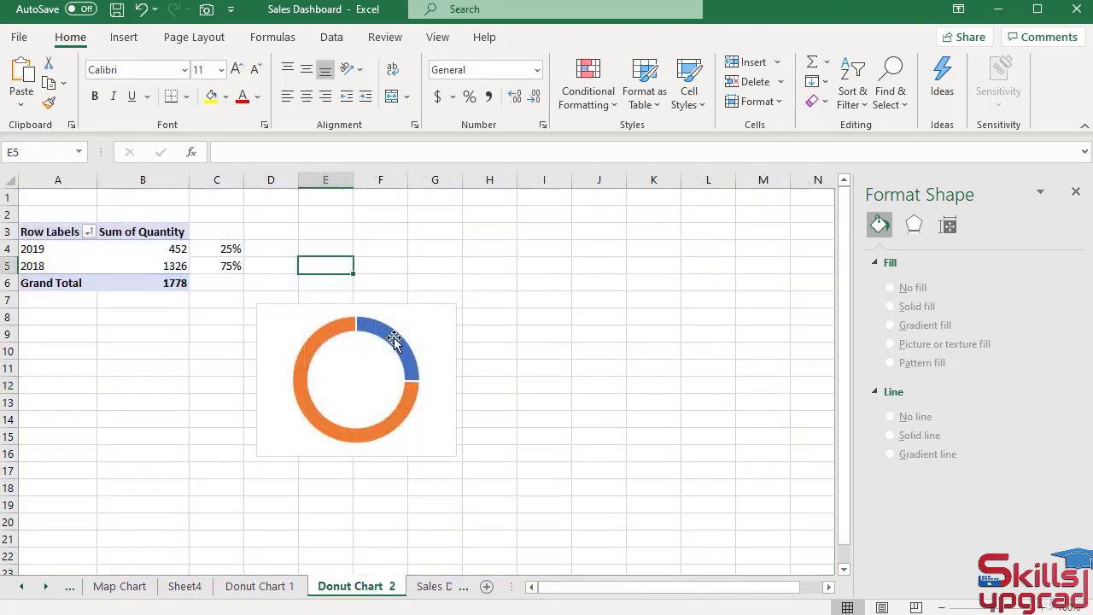
click(390, 312)
click(378, 303)
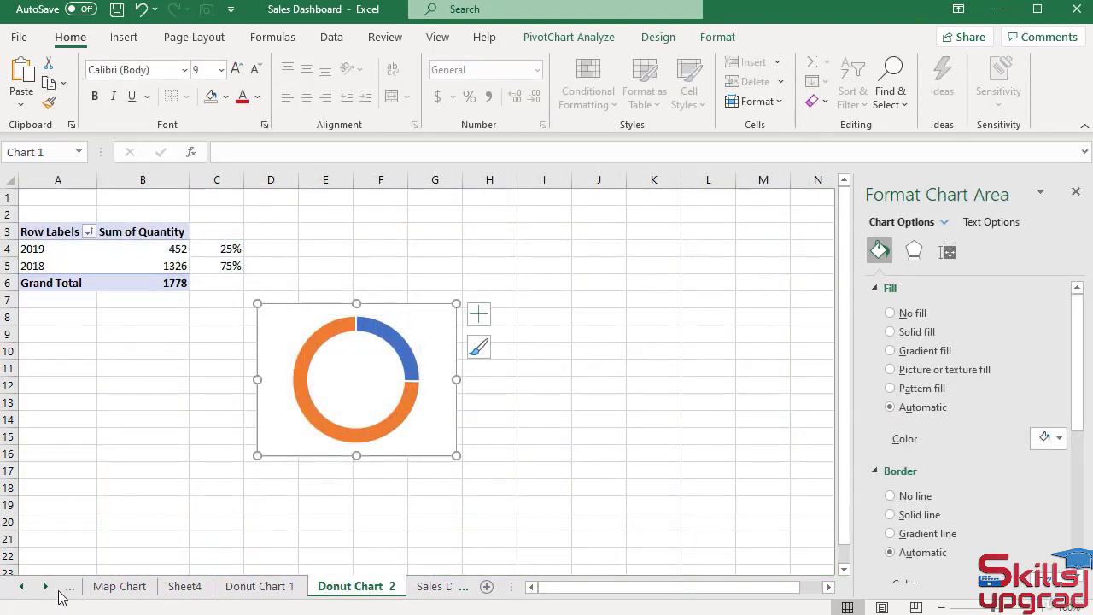
- Paste the copied doughnut chart into the Yearly Quantity section of the Dashboard sheet
click(21, 587)
click(21, 587)
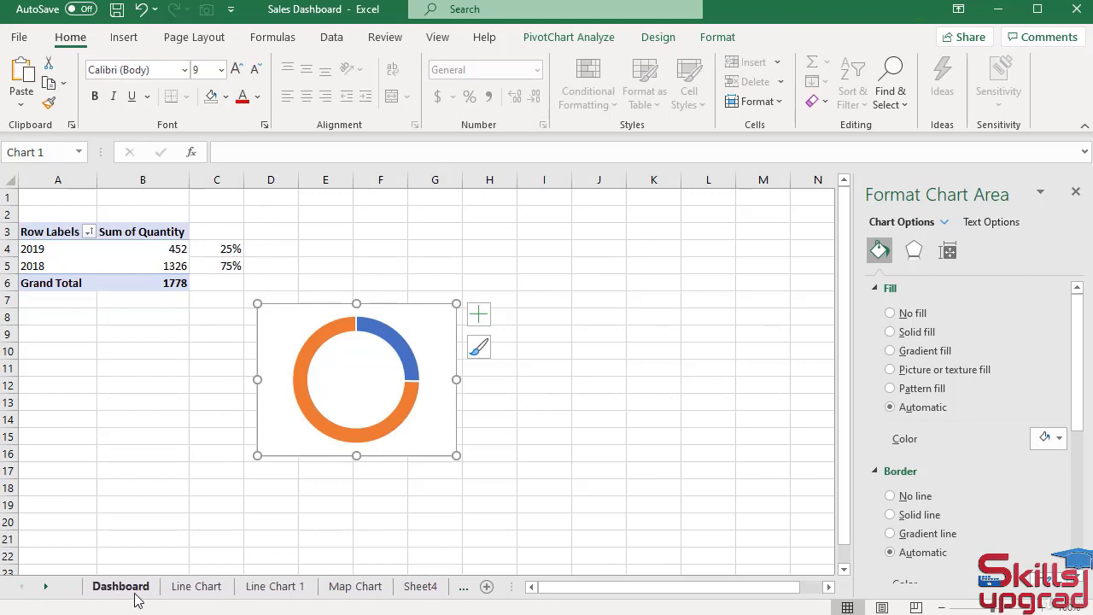
click(138, 589)
click(717, 391)
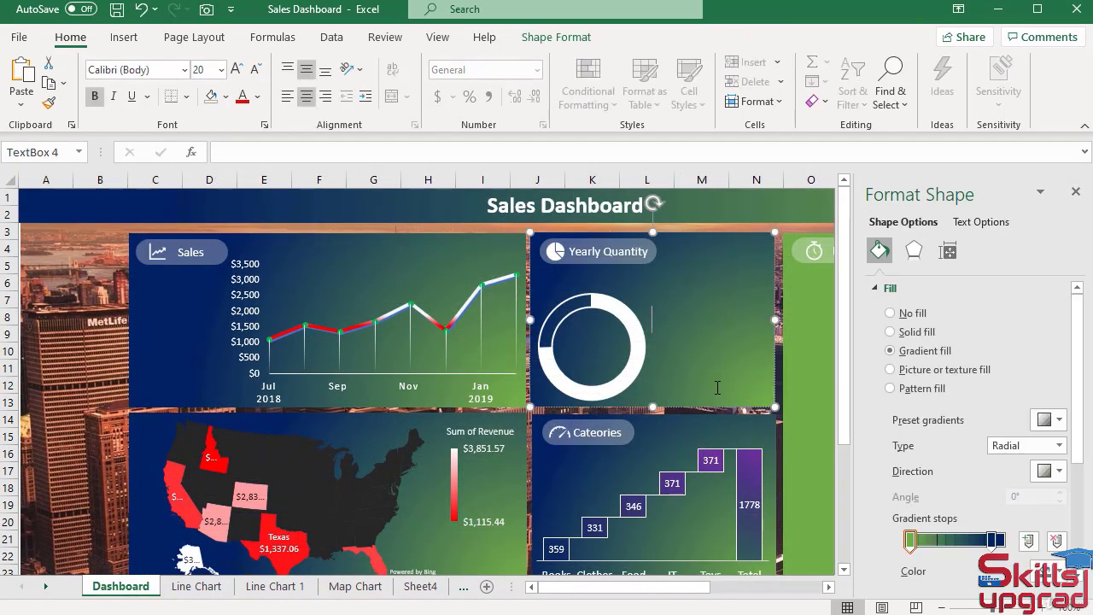
click(22, 72)
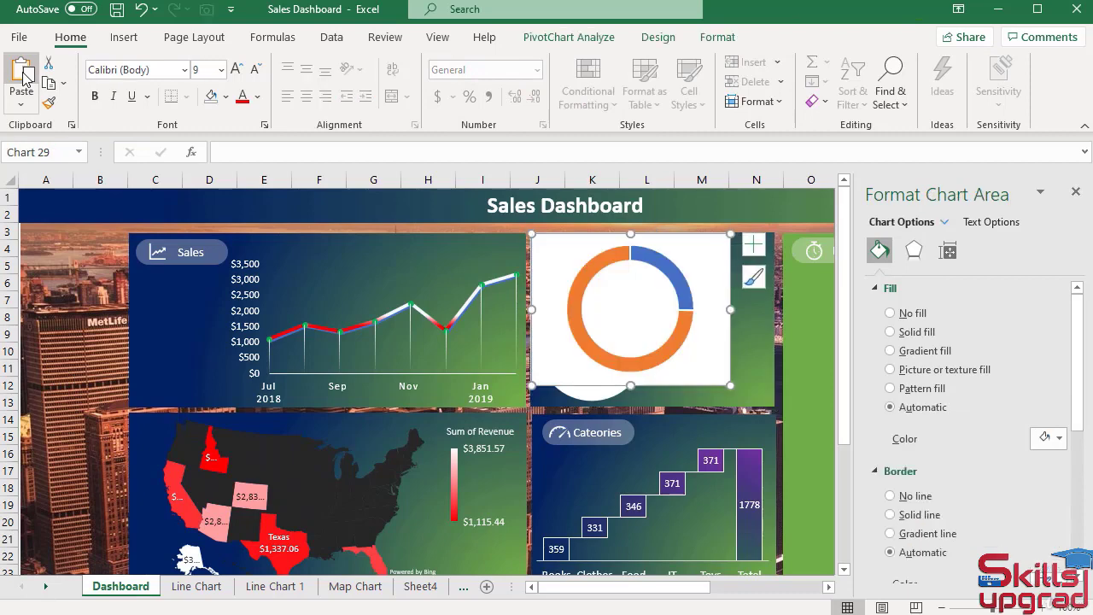
- Set the second doughnut chart's height to 1.42"
click(721, 38)
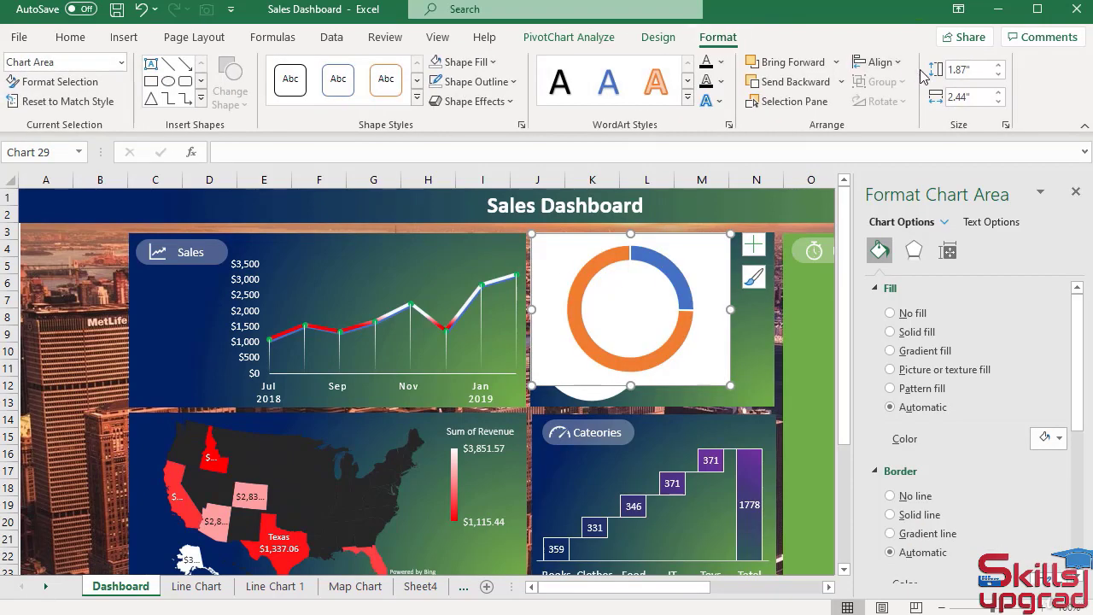
click(999, 76)
click(998, 76)
click(999, 75)
click(998, 75)
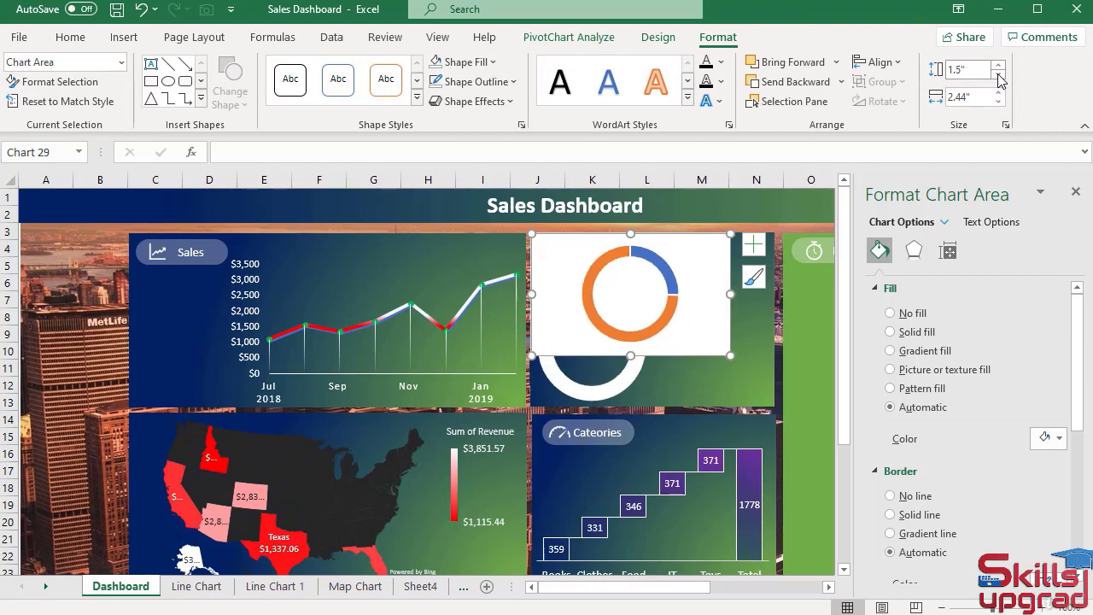
click(998, 75)
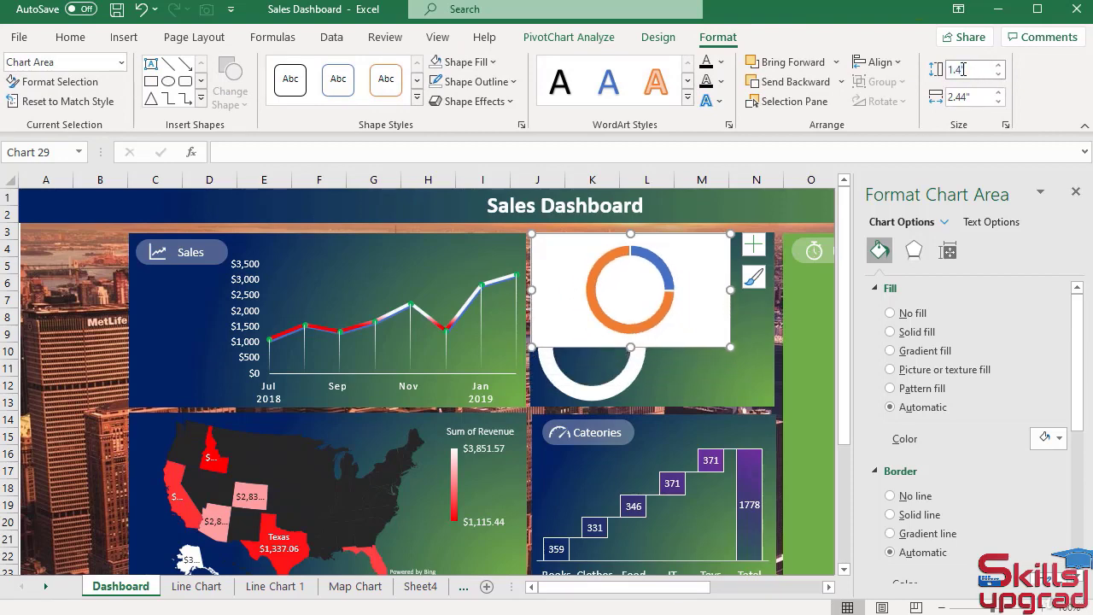
key(Return)
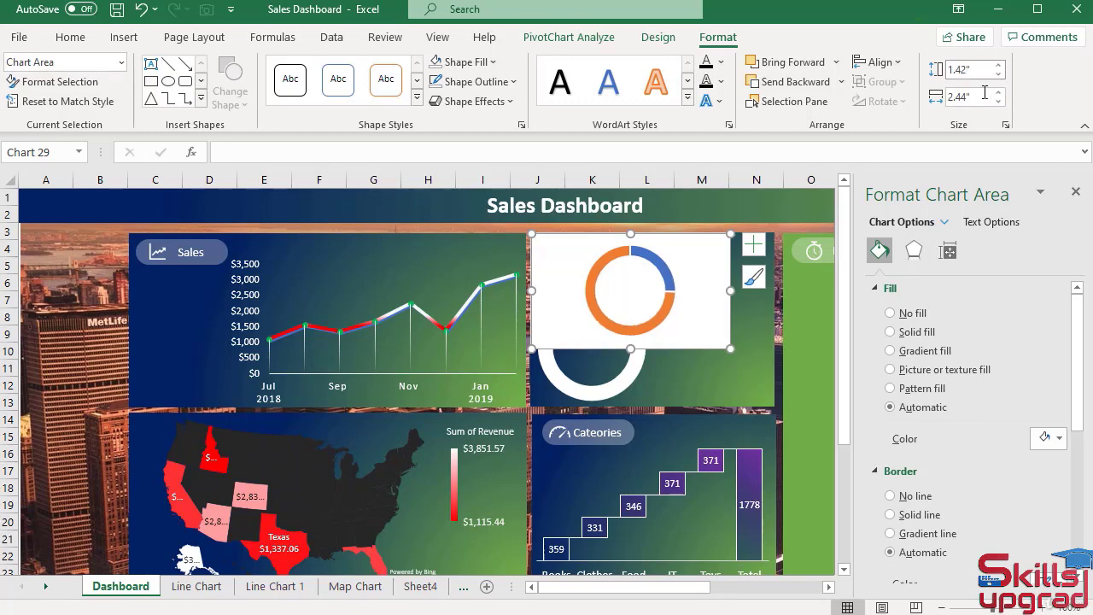
- Set the second doughnut chart's width to 1.48" and place it directly to the right of the white doughnut
click(999, 101)
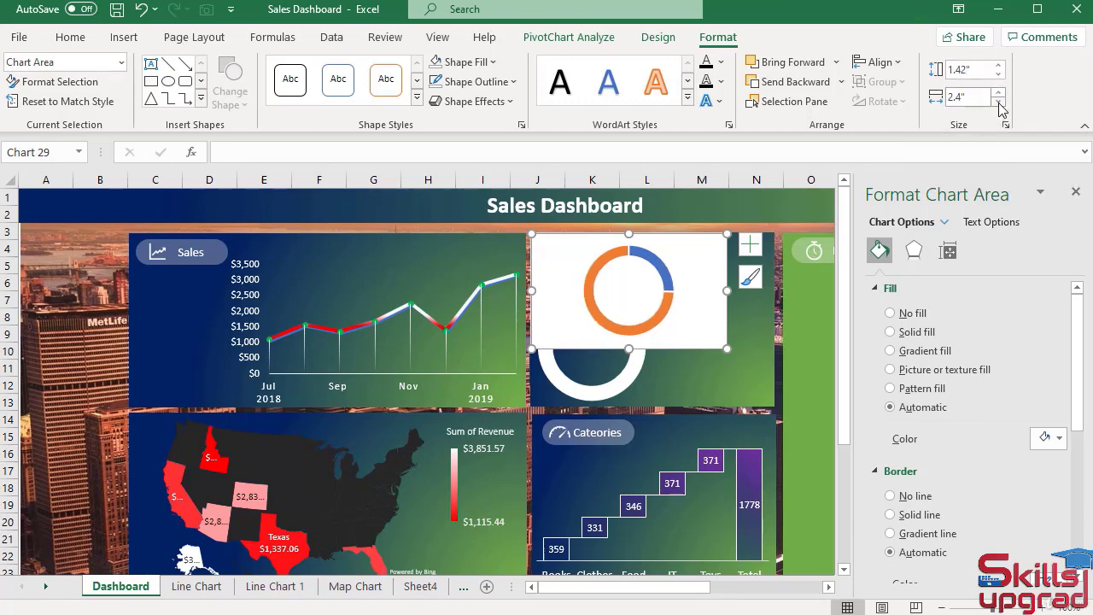
click(999, 101)
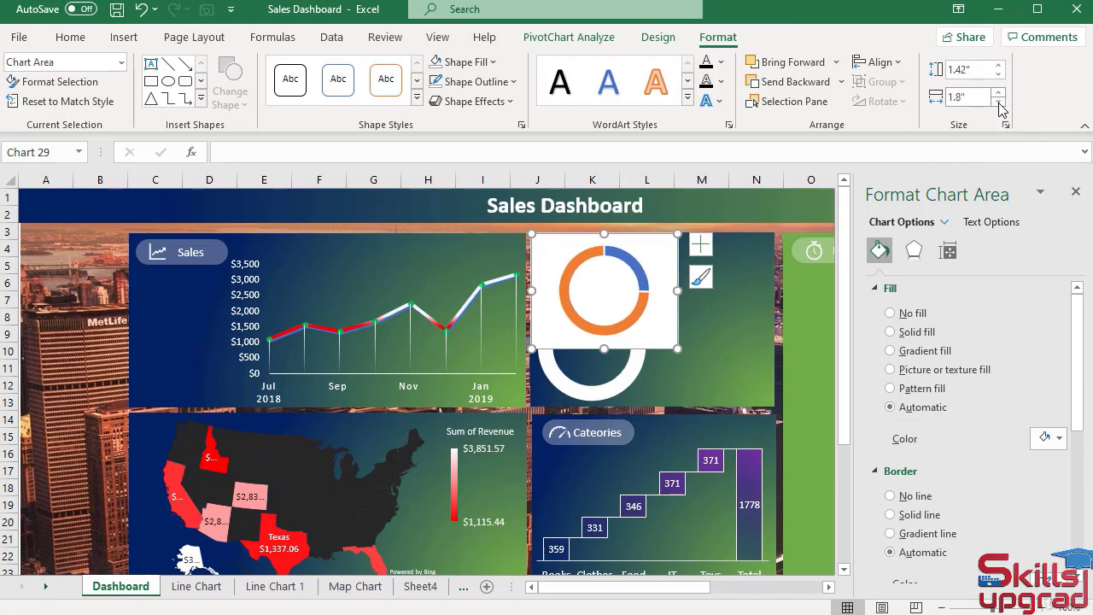
click(1000, 100)
click(999, 101)
click(999, 101)
click(999, 101)
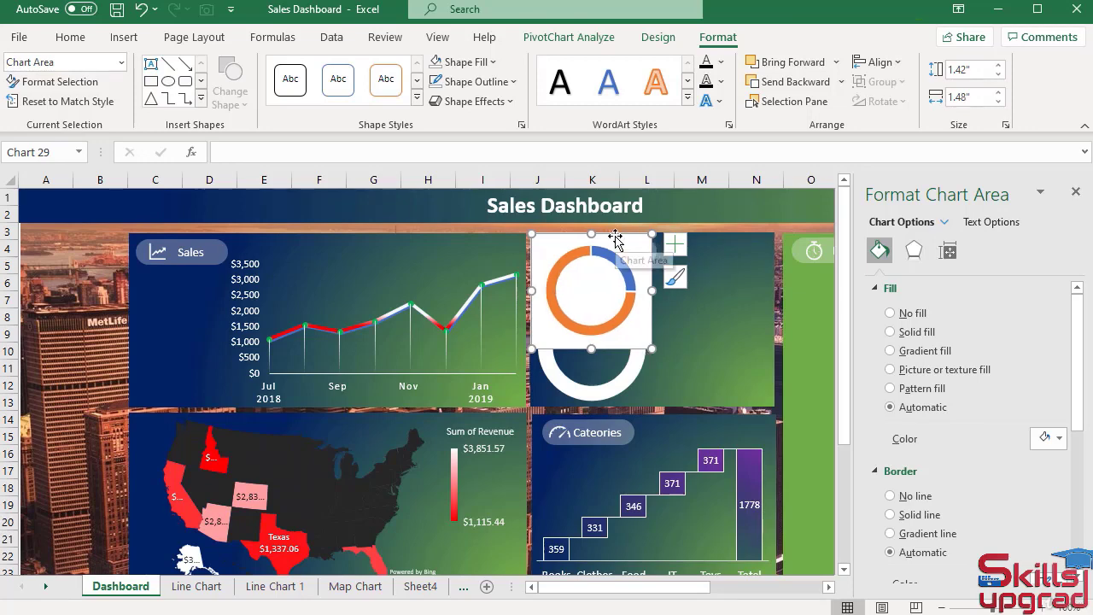
drag(615, 240, 734, 291)
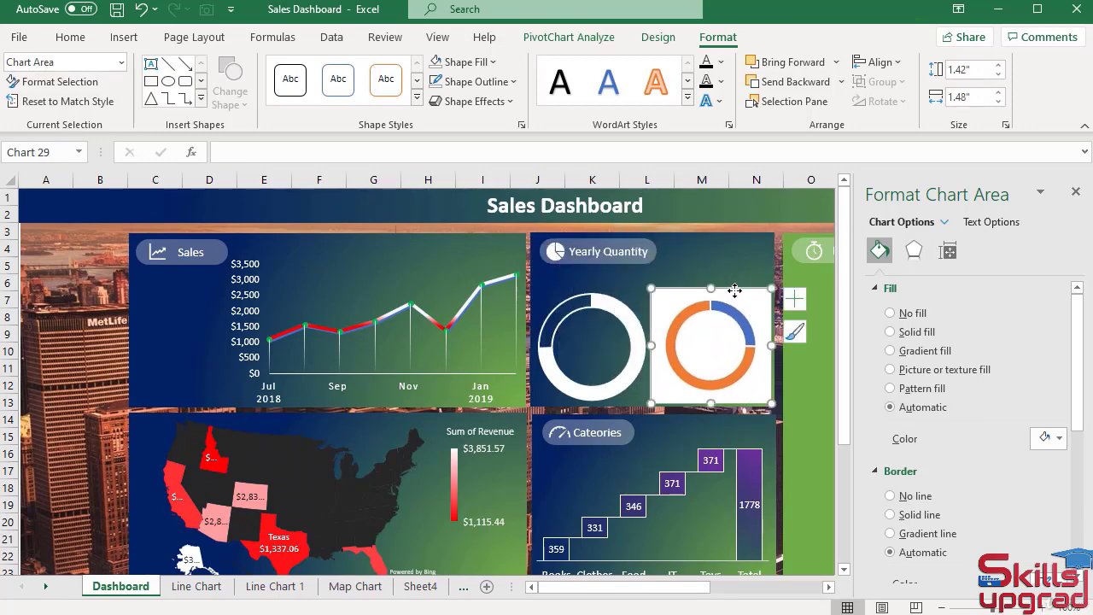
- Set the second doughnut's chart area to No Fill and No Outline
click(466, 62)
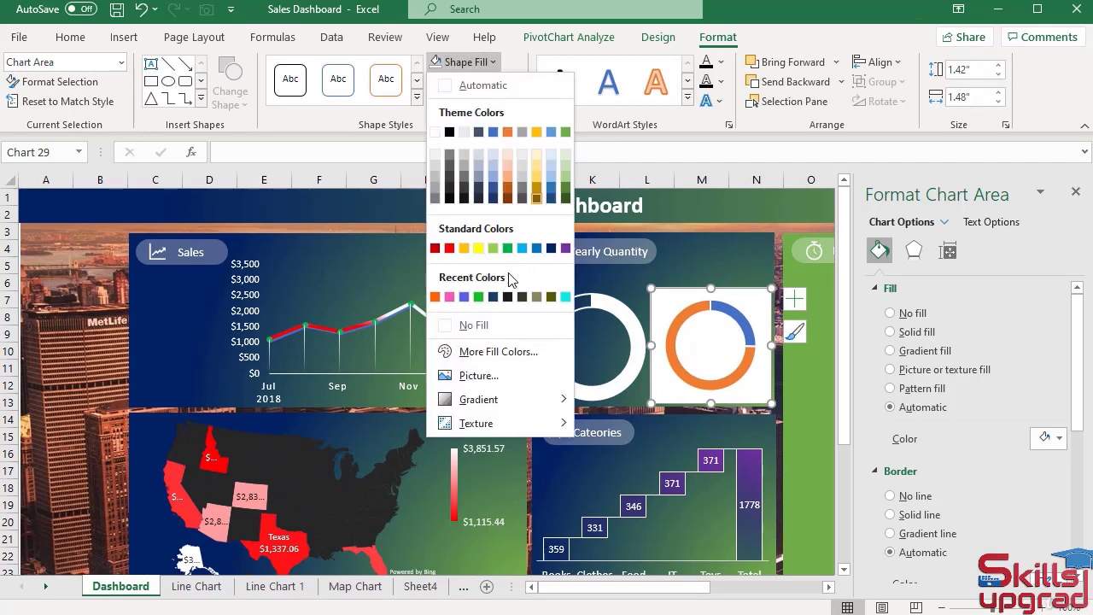
click(461, 324)
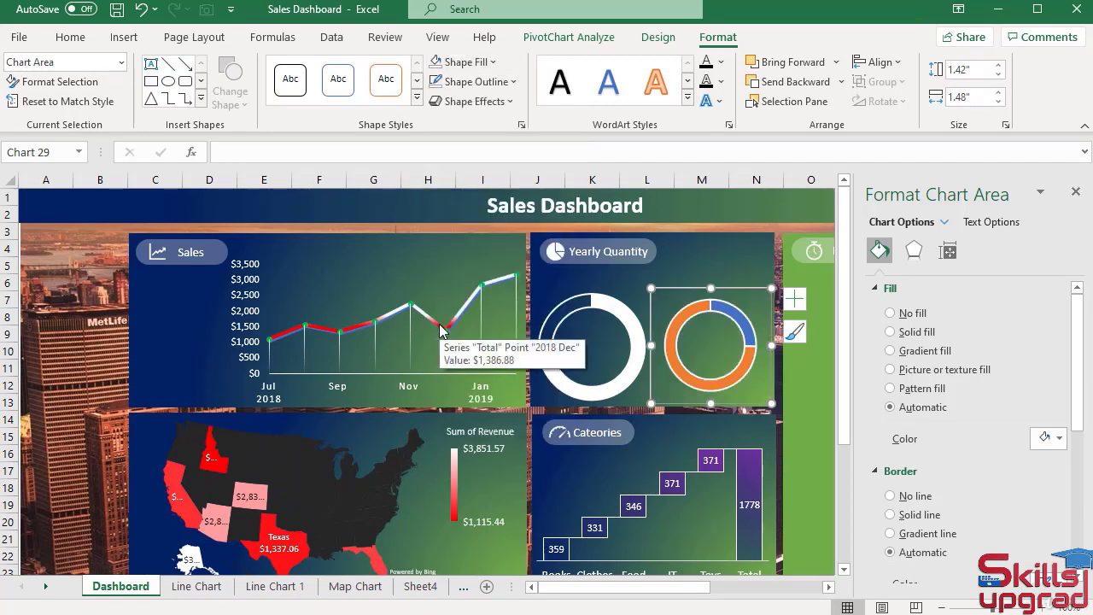
click(515, 81)
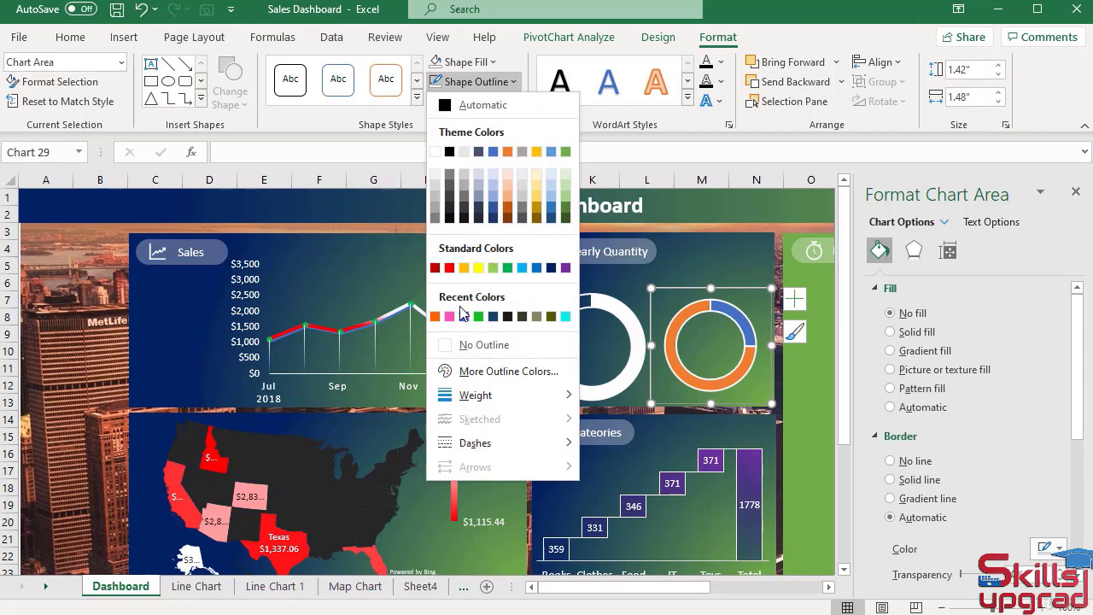
click(444, 344)
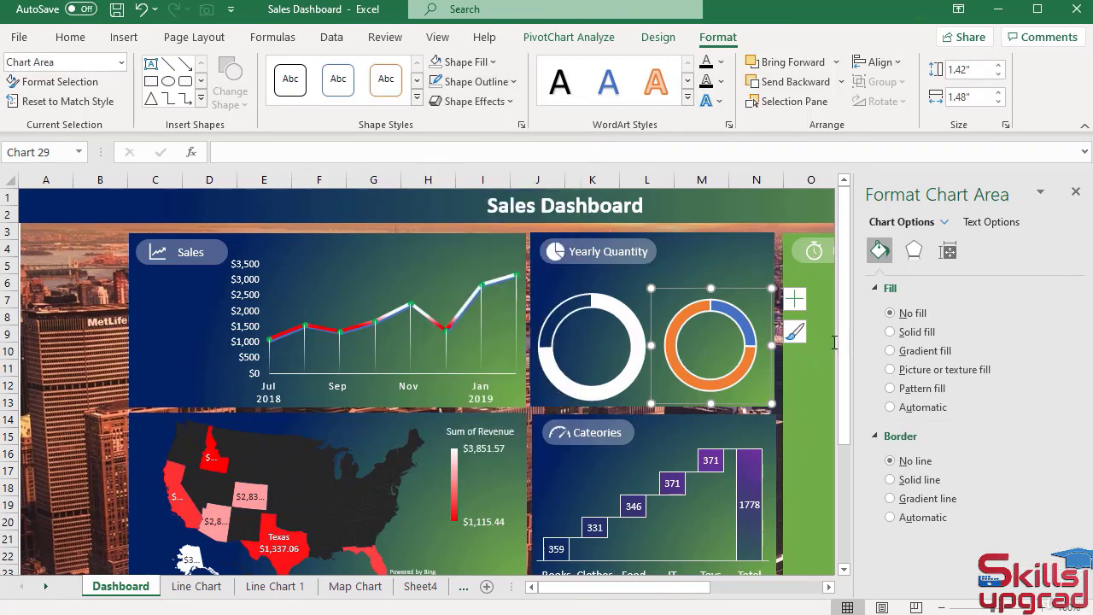
- Enlarge the second doughnut's plot area to nearly fill its chart area and align it with the white doughnut
click(716, 319)
mouse_move(713, 335)
mouse_down()
mouse_move(705, 326)
mouse_move(716, 337)
mouse_up()
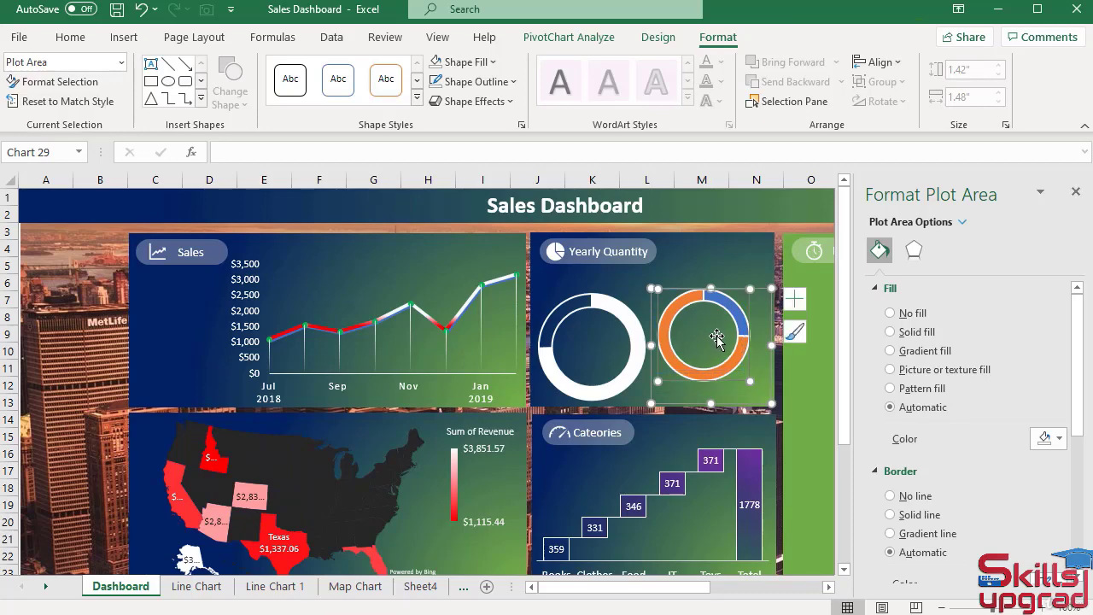
drag(750, 378, 766, 392)
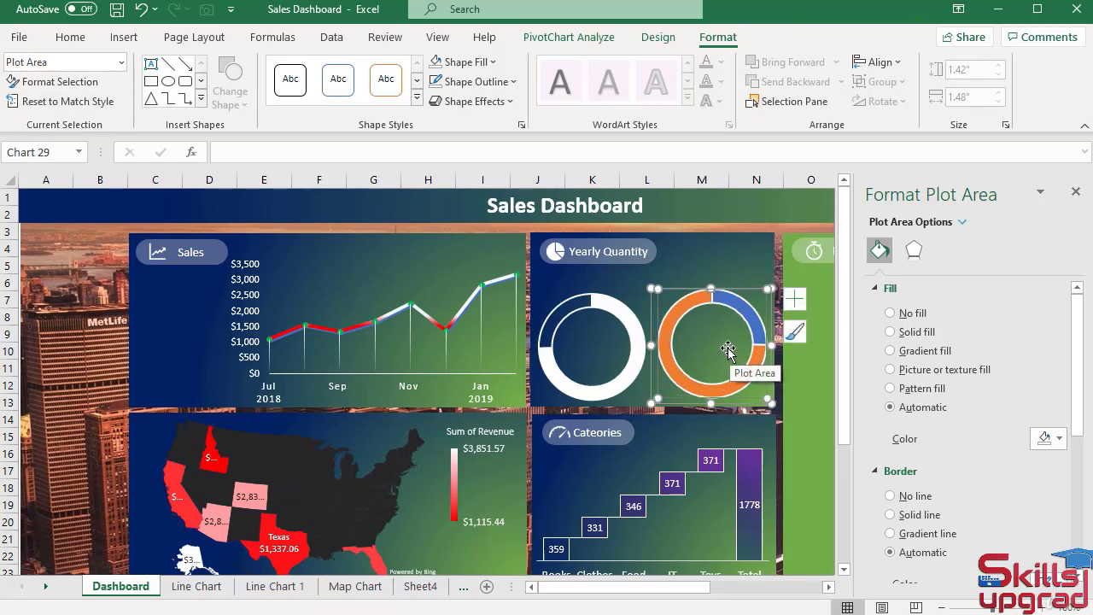
drag(728, 350, 729, 354)
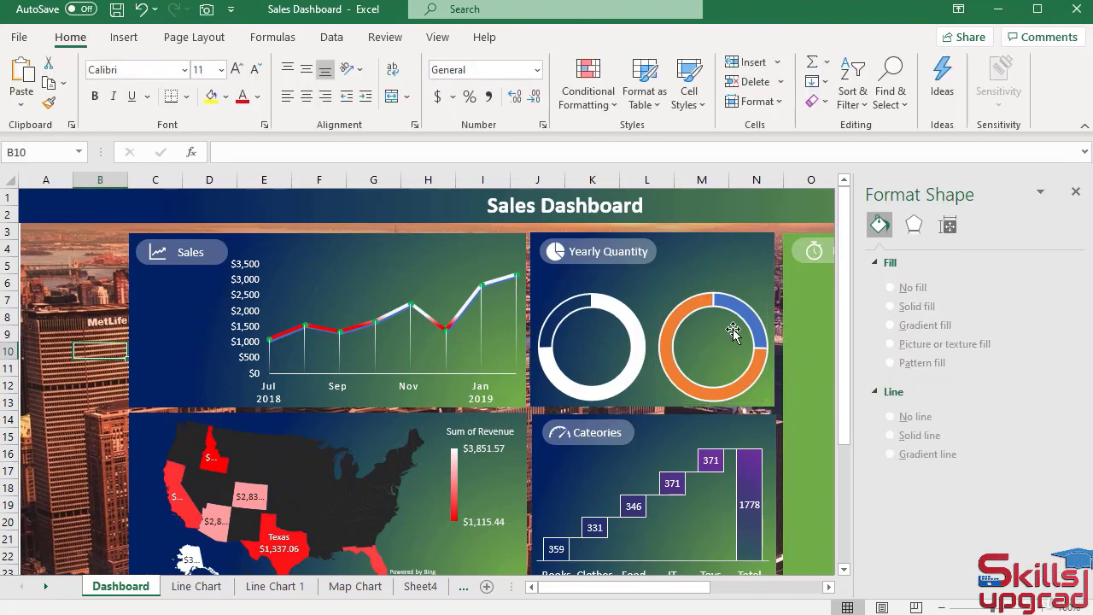
- Fill the blue slice of the second doughnut with white
click(721, 329)
click(743, 310)
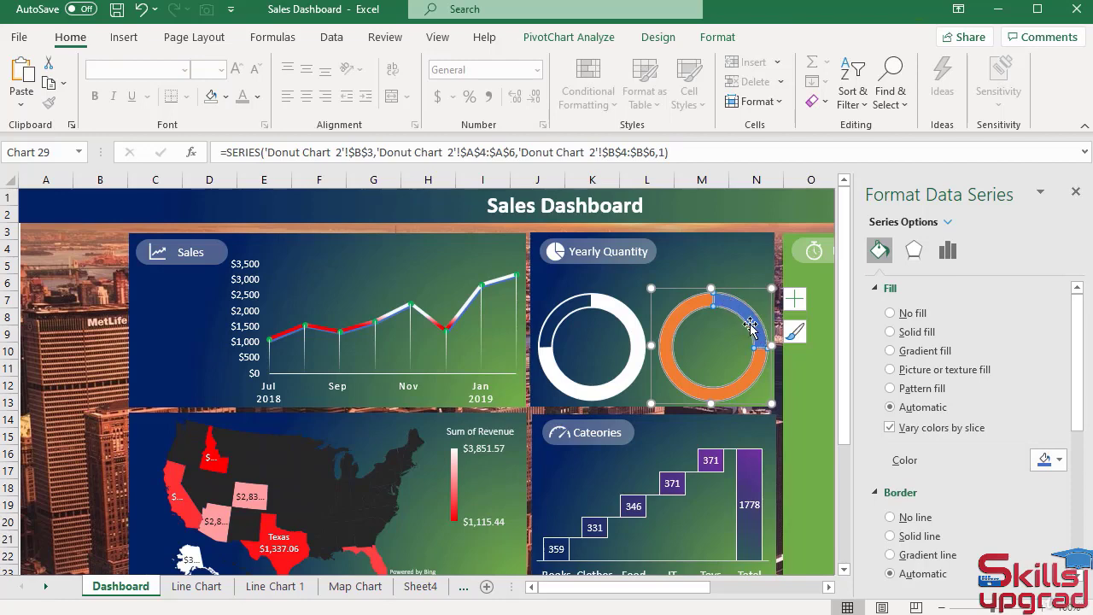
click(724, 304)
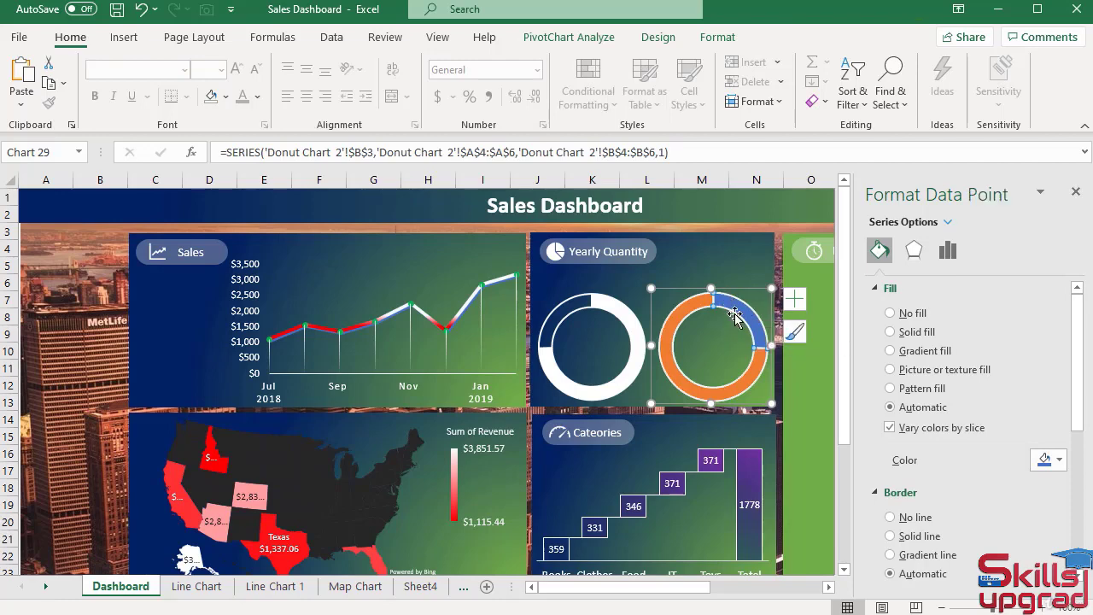
click(1058, 459)
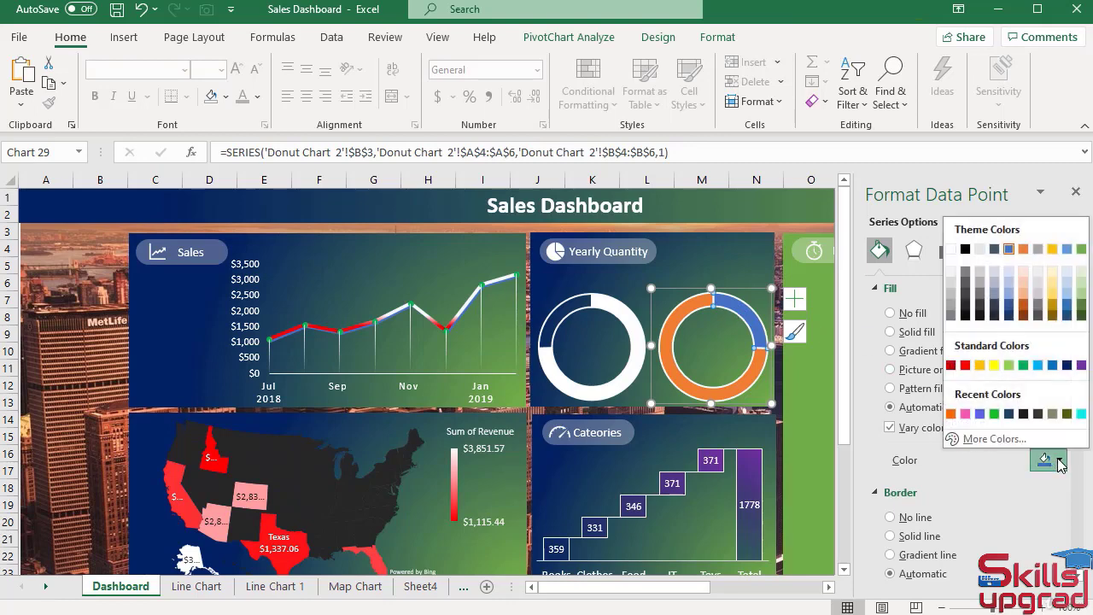
click(952, 249)
- Give the second doughnut's white slice a solid white border
scroll(963, 466, down, 2)
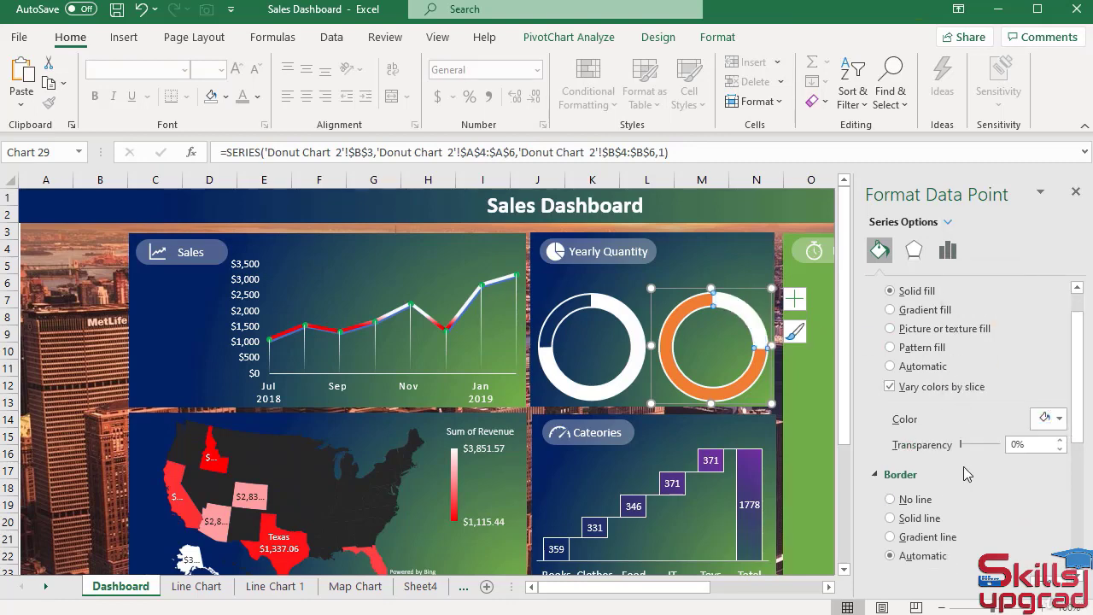
scroll(964, 467, down, 1)
click(891, 477)
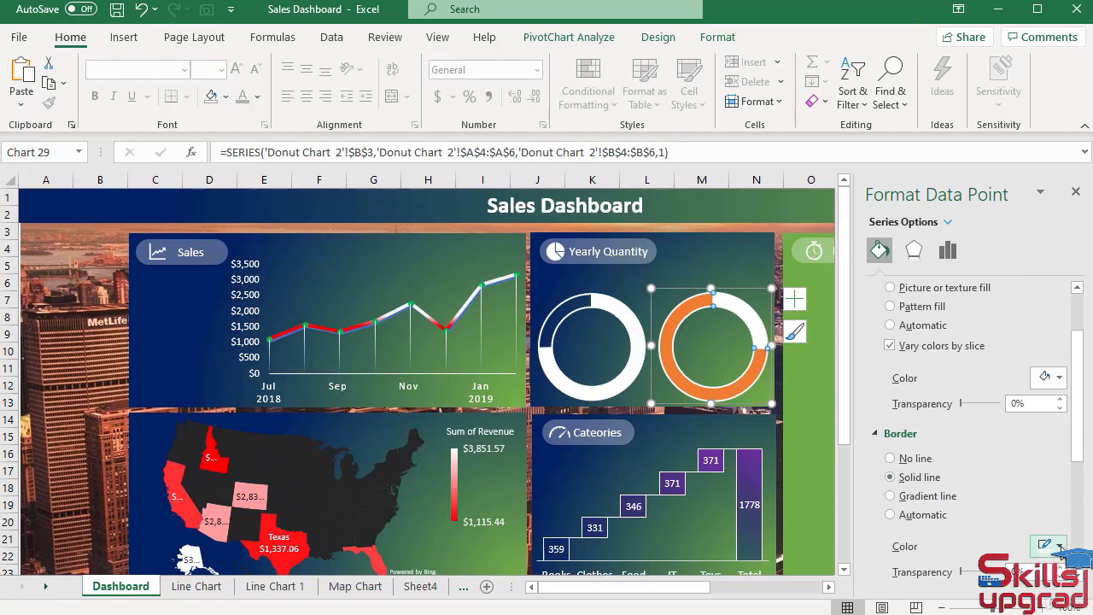
click(1059, 546)
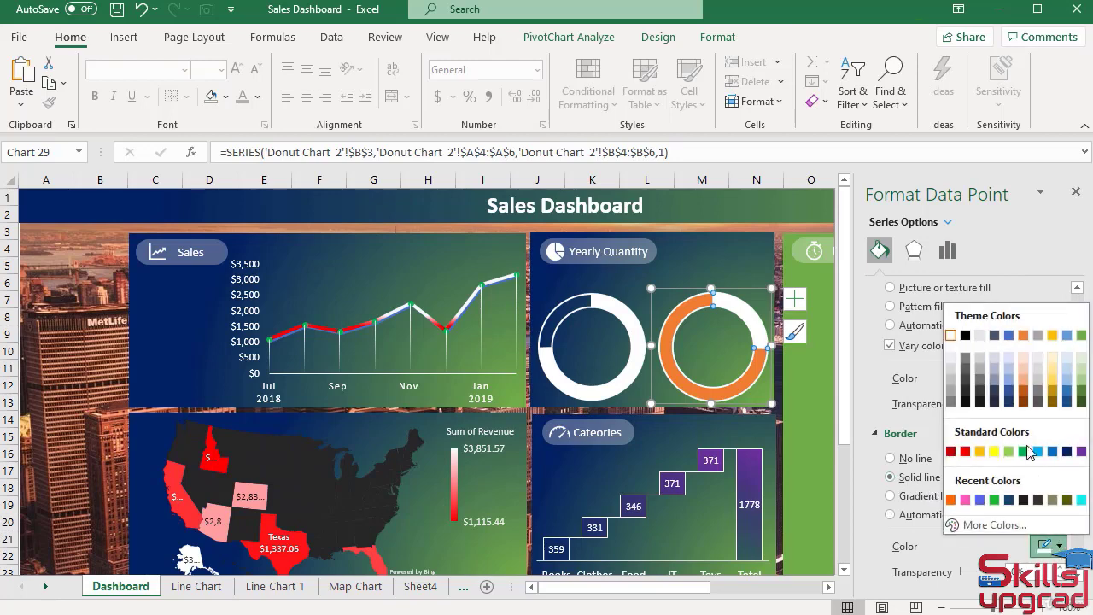
click(965, 336)
- Set the orange slice of the second doughnut to No fill
click(750, 374)
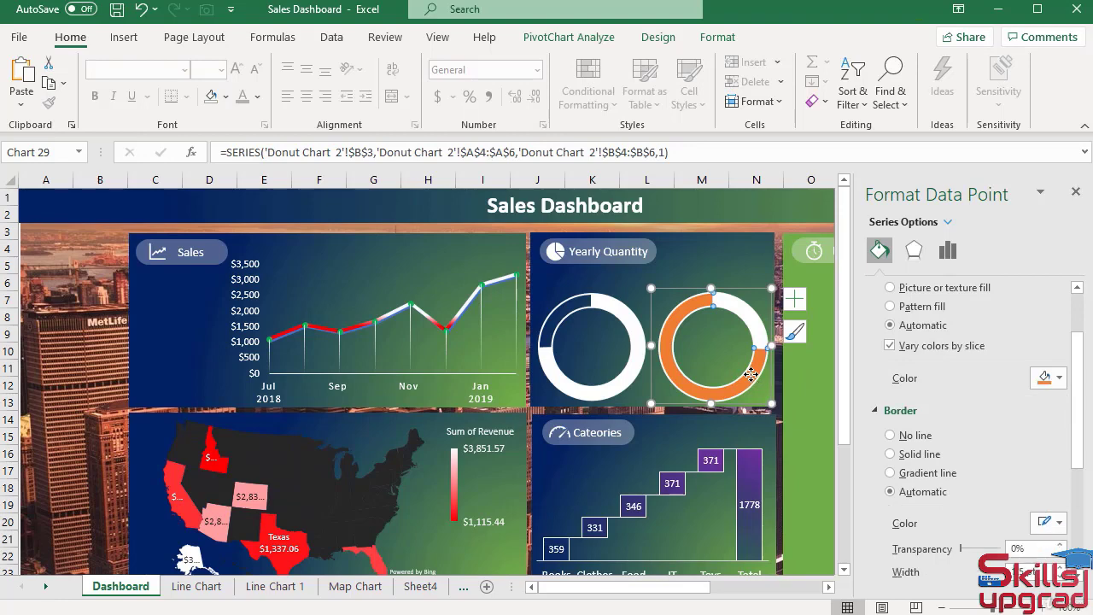
click(1060, 381)
click(1010, 387)
scroll(987, 372, up, 2)
click(891, 314)
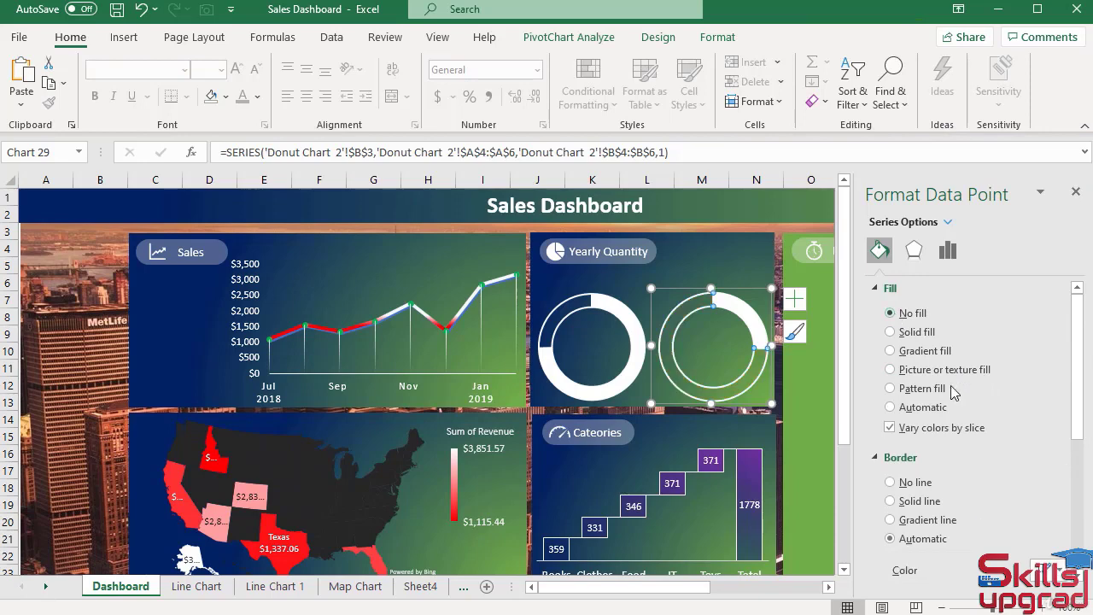
- Give the second doughnut's unfilled slice a solid white border
scroll(954, 391, down, 2)
click(890, 419)
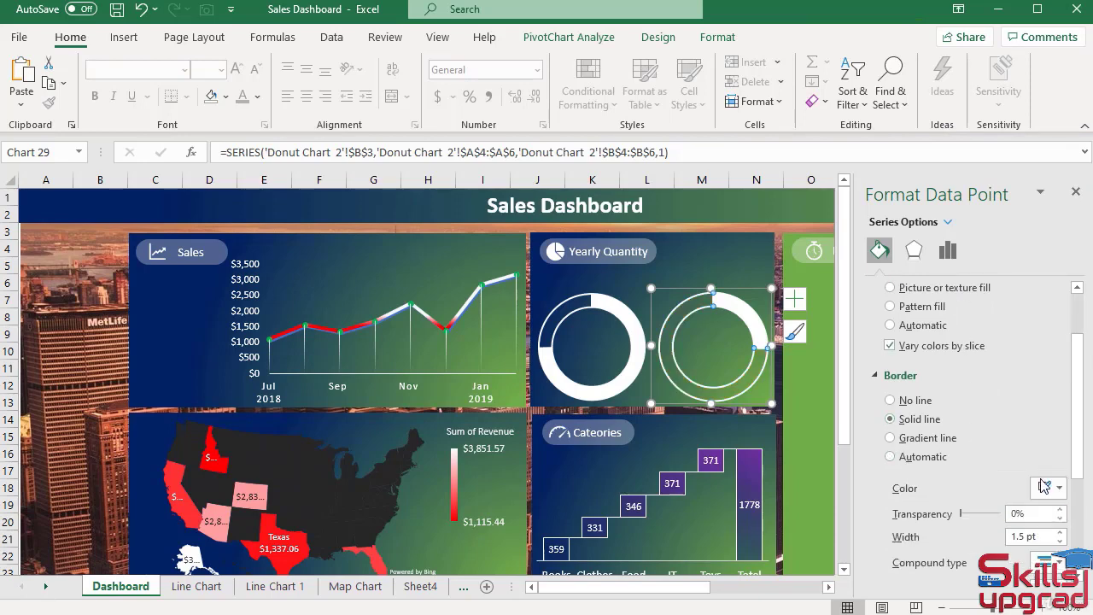
click(1056, 488)
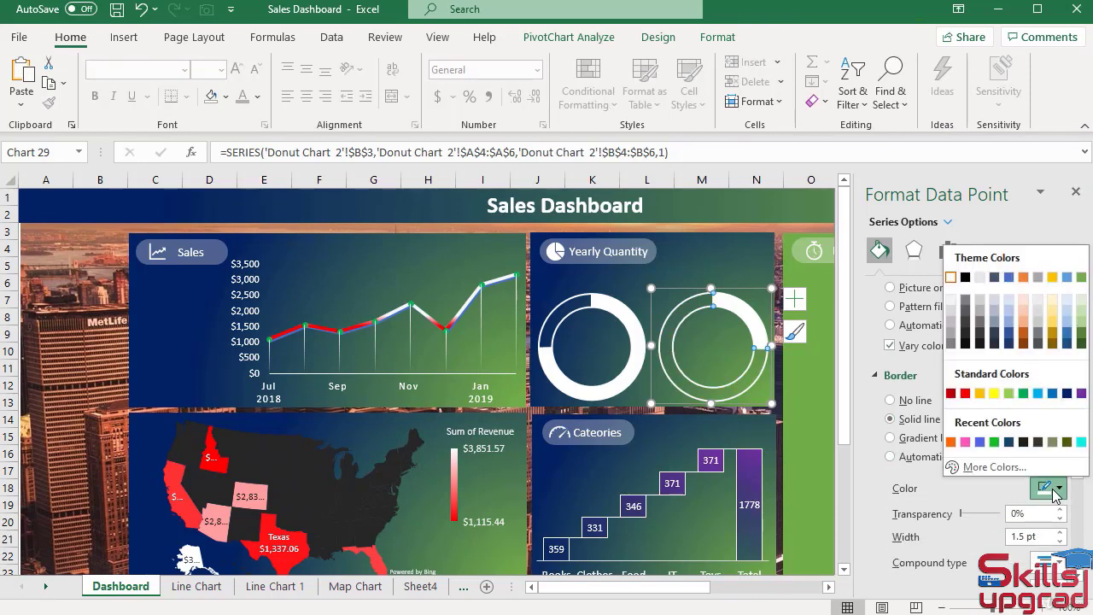
click(951, 277)
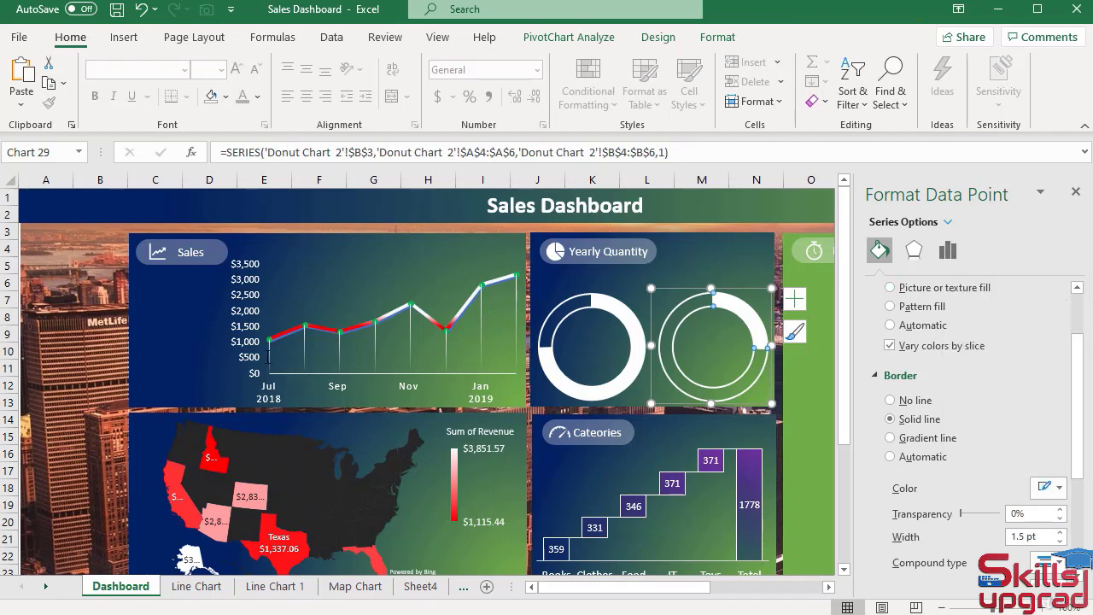